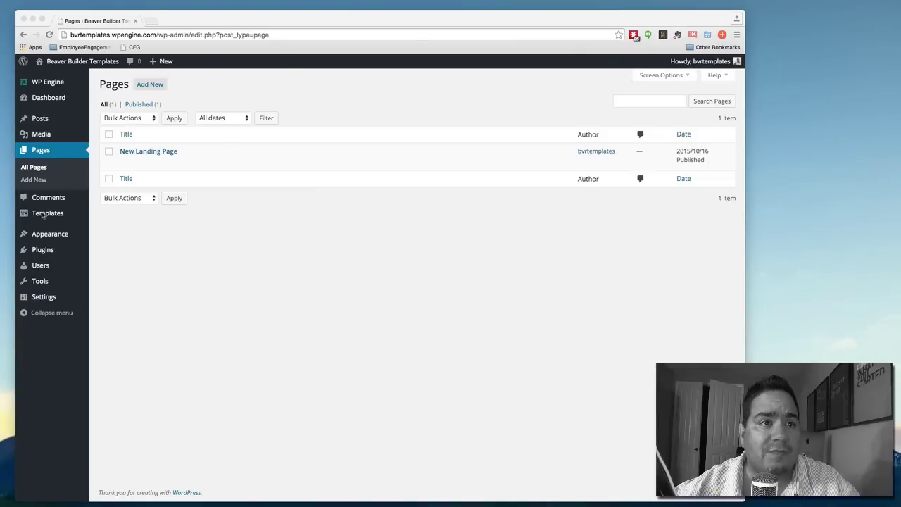
Step: Start a new saved template titled 'Bar of Color with a Email Signup'
mouse_move(42, 215)
left_click(106, 215)
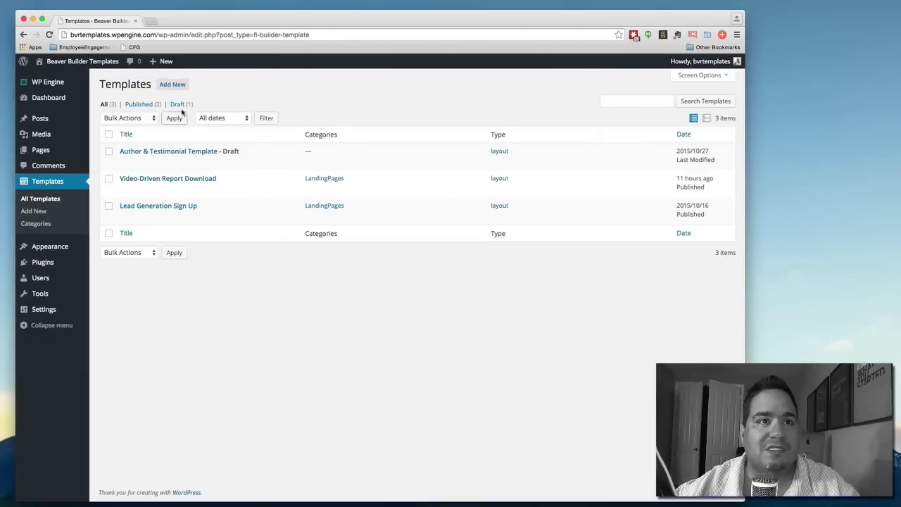
left_click(172, 84)
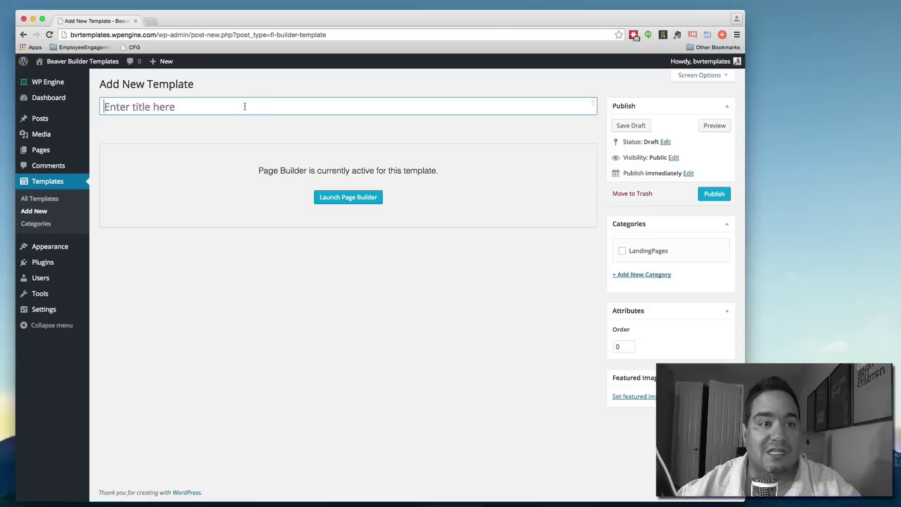
type("Bar")
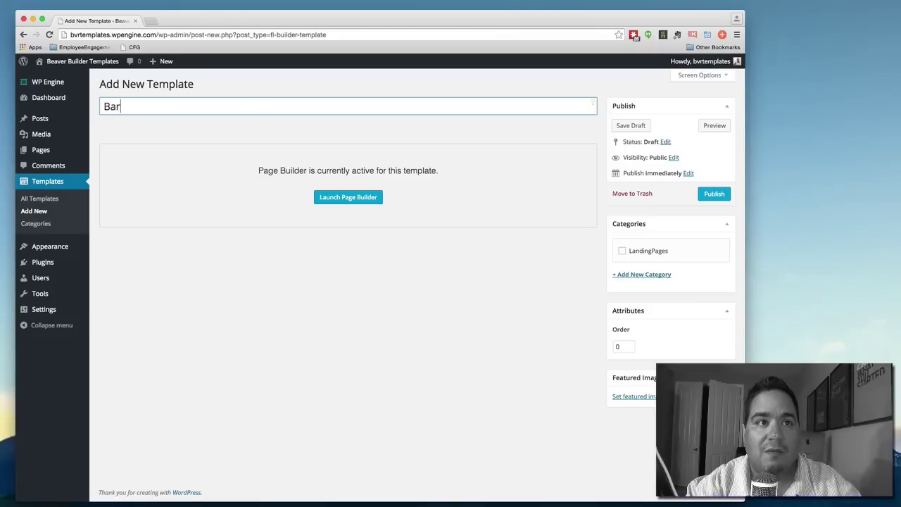
type(" of Color with a")
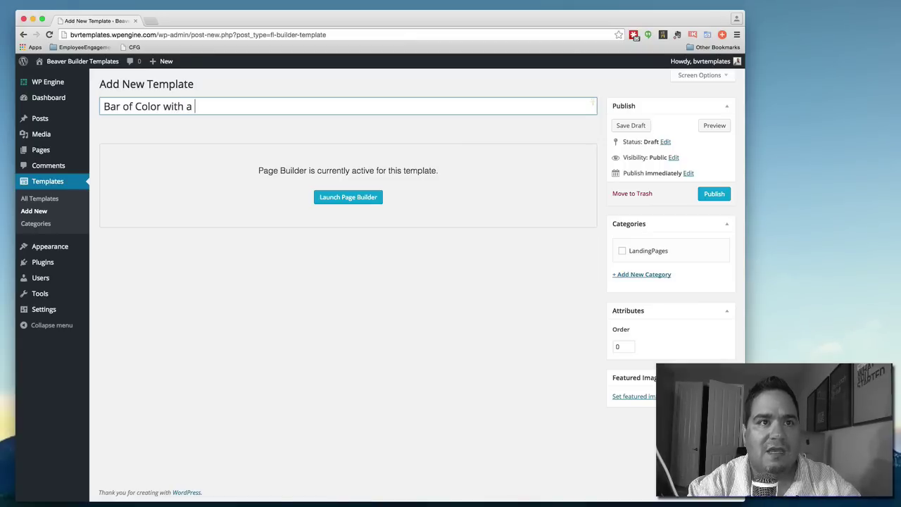
type(" Email Signup")
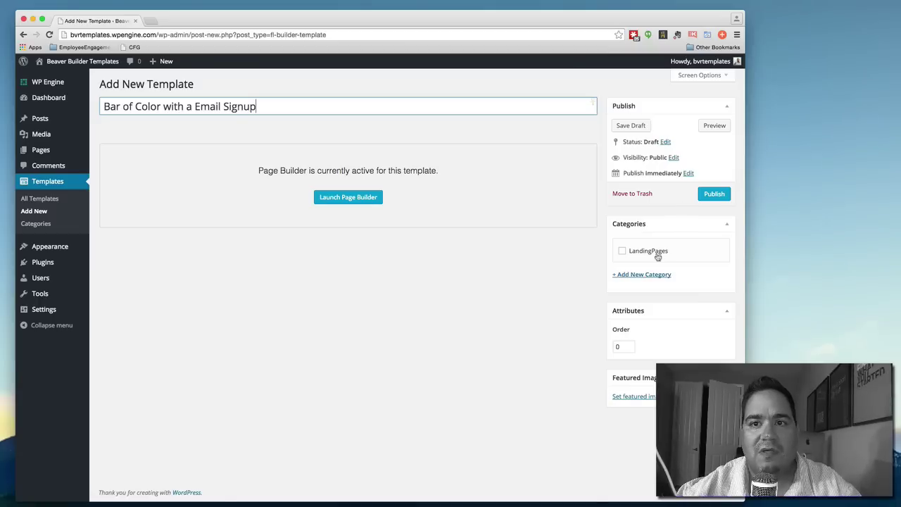
Step: Create a new 'Sections' category for the template and publish it
left_click(637, 275)
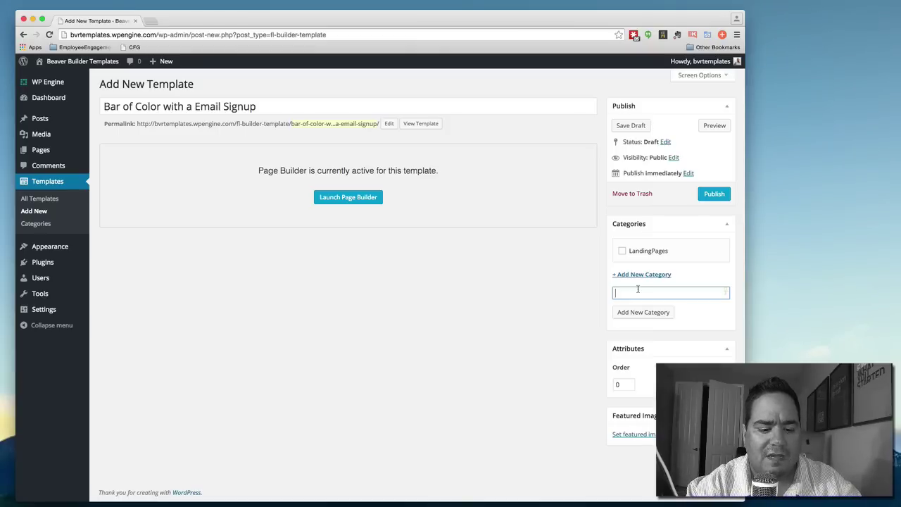
type("Bars")
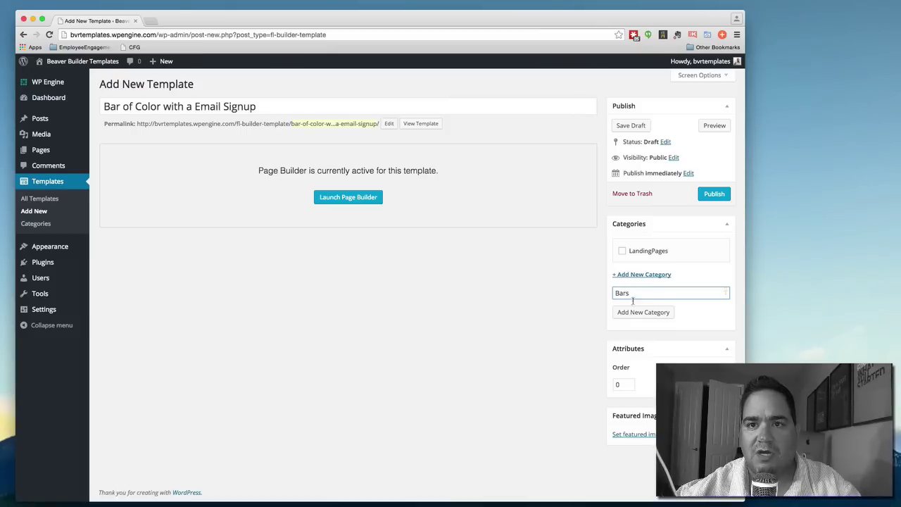
left_click_drag(630, 292, 601, 293)
type("Sections")
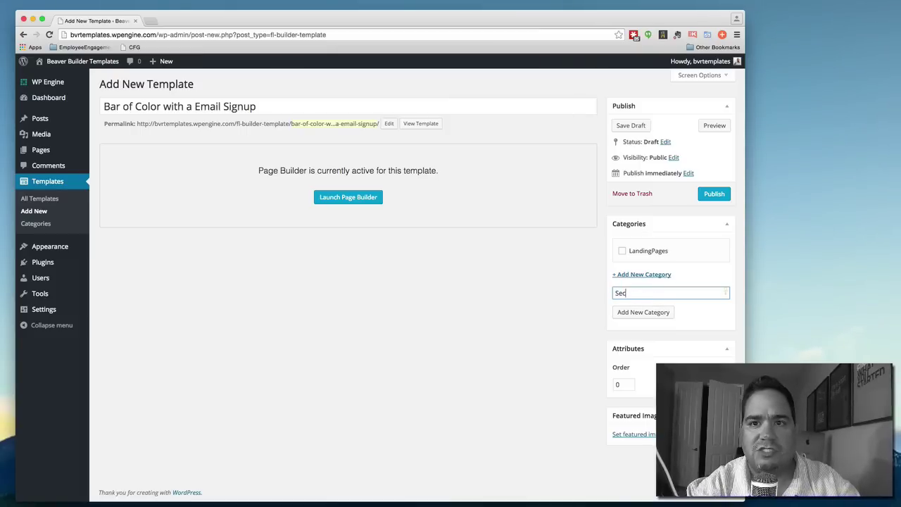
left_click(637, 314)
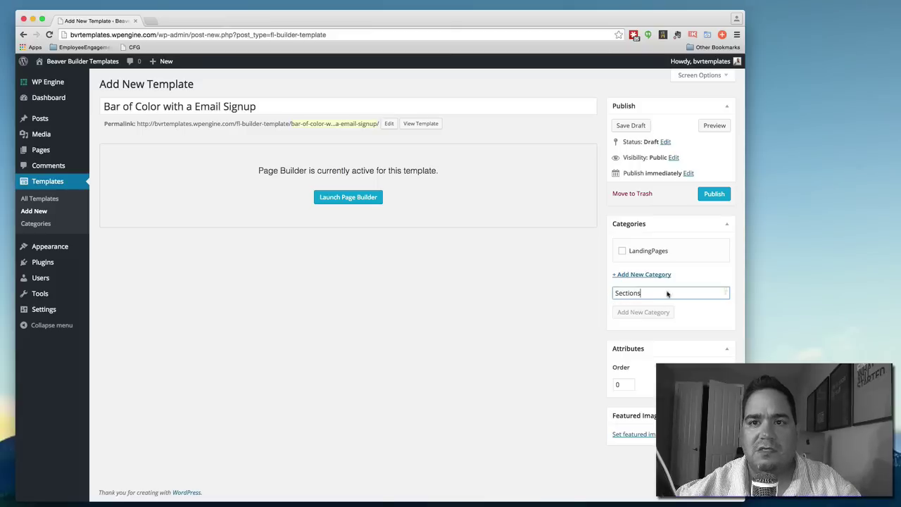
left_click(714, 194)
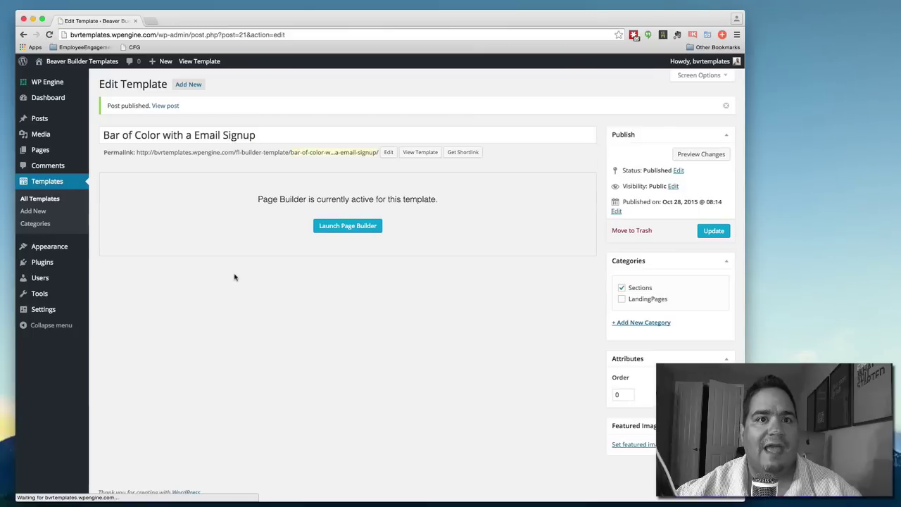
Step: In the page builder, add a 1 Column row and set its width to Full Width
left_click(352, 226)
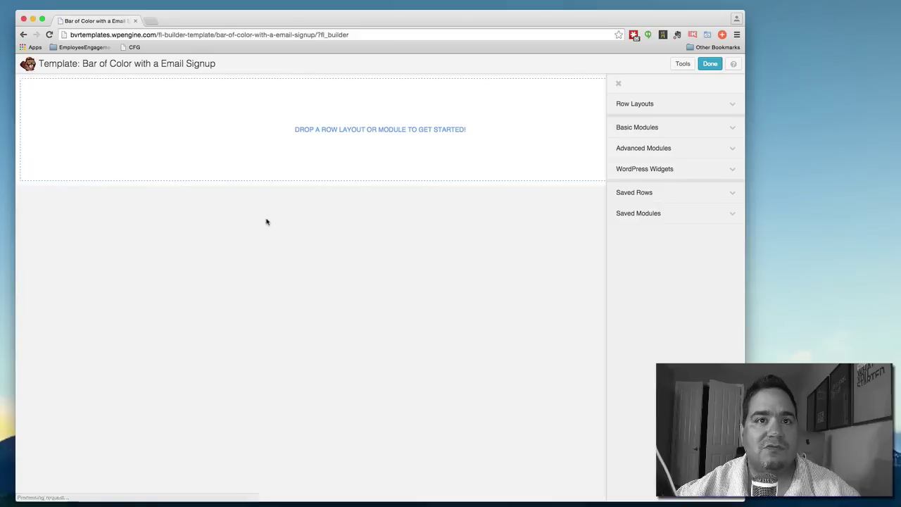
left_click(718, 109)
left_click_drag(676, 122, 508, 134)
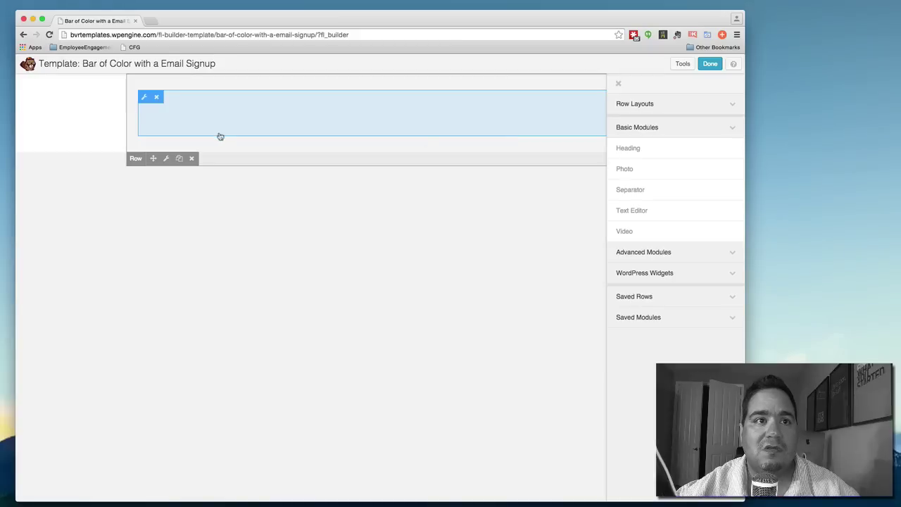
left_click(165, 159)
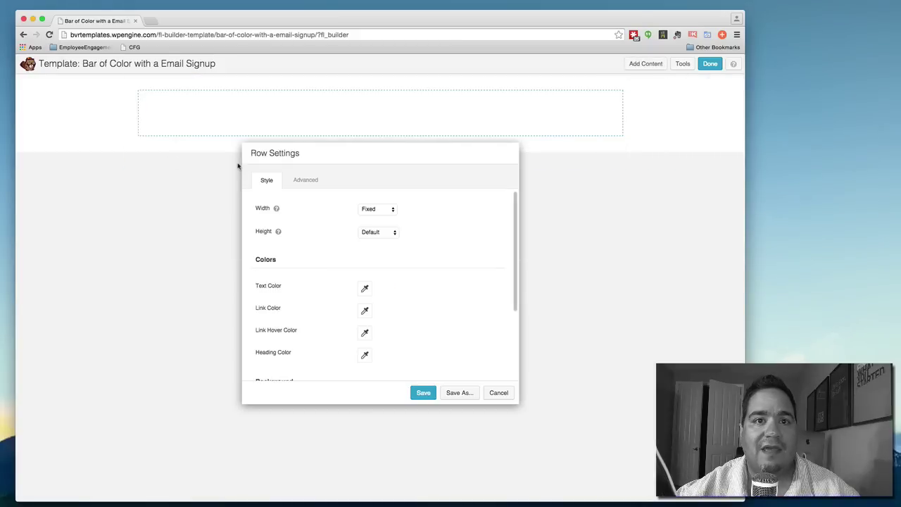
mouse_move(277, 208)
left_click(388, 209)
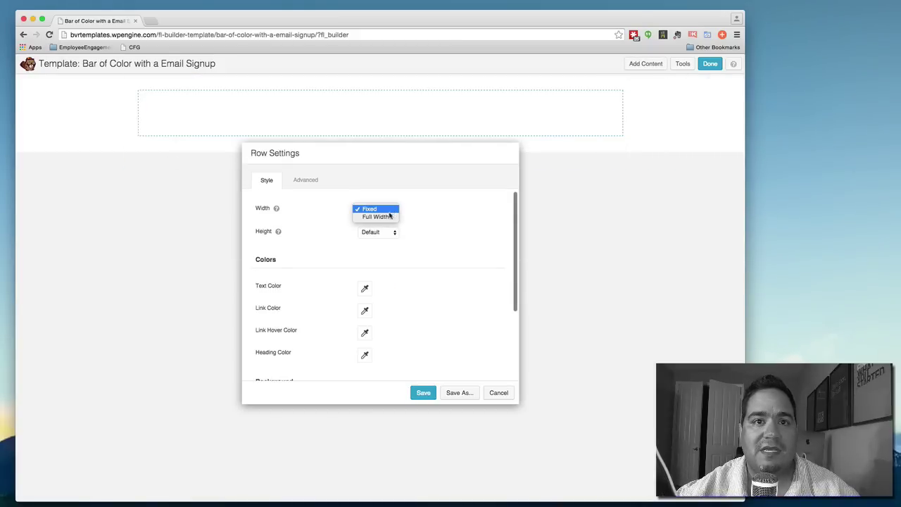
left_click(400, 216)
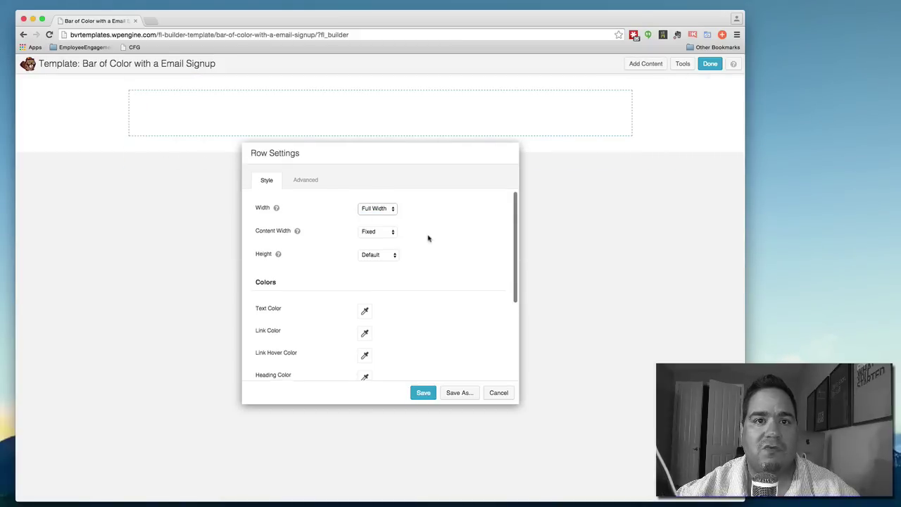
Step: Set the row's text colour to white
scroll(423, 233, "down", 2)
scroll(409, 220, "up", 2)
scroll(431, 238, "down", 5)
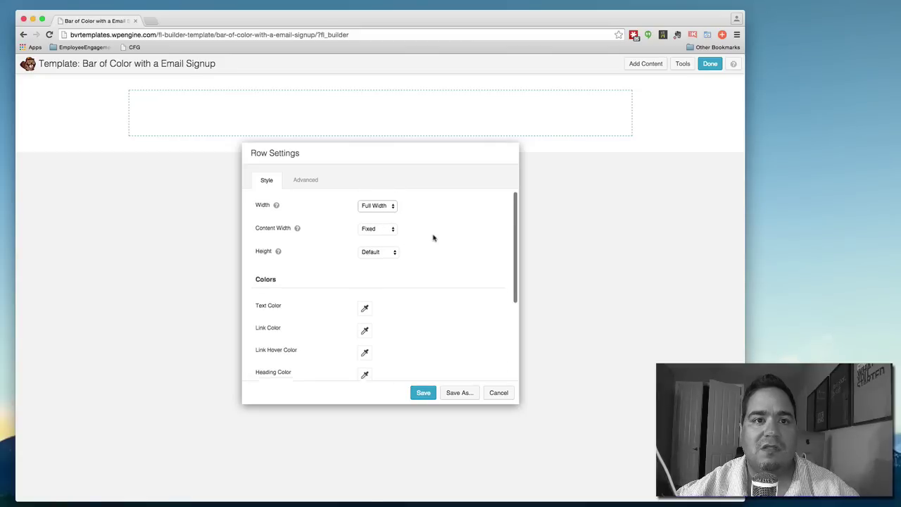
scroll(425, 239, "down", 1)
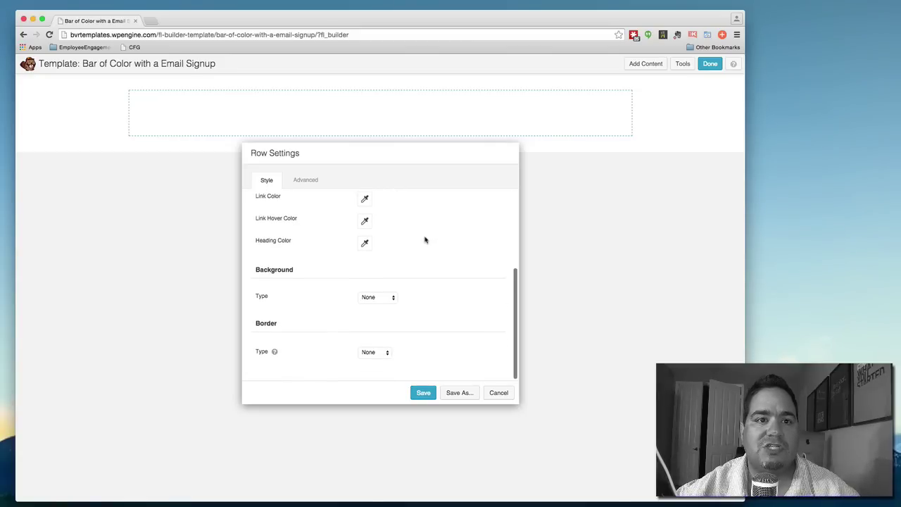
scroll(419, 229, "up", 3)
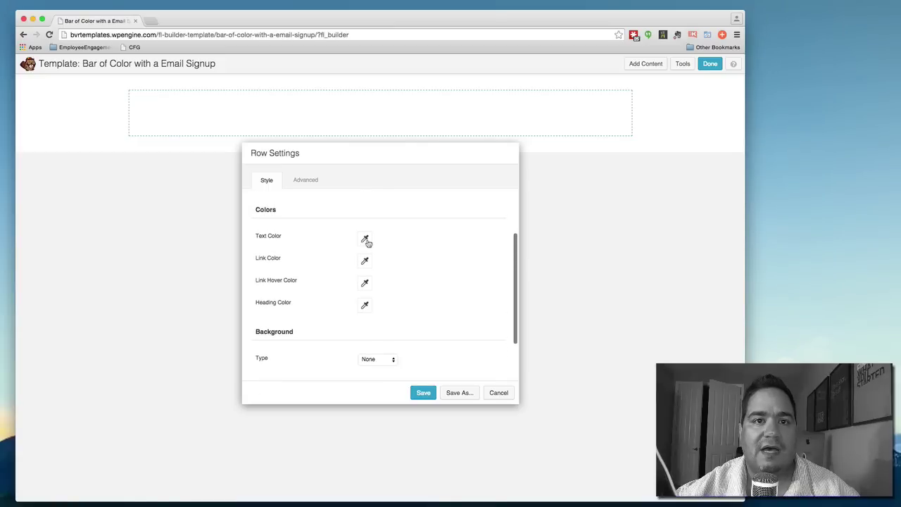
left_click(366, 240)
left_click_drag(360, 264, 337, 261)
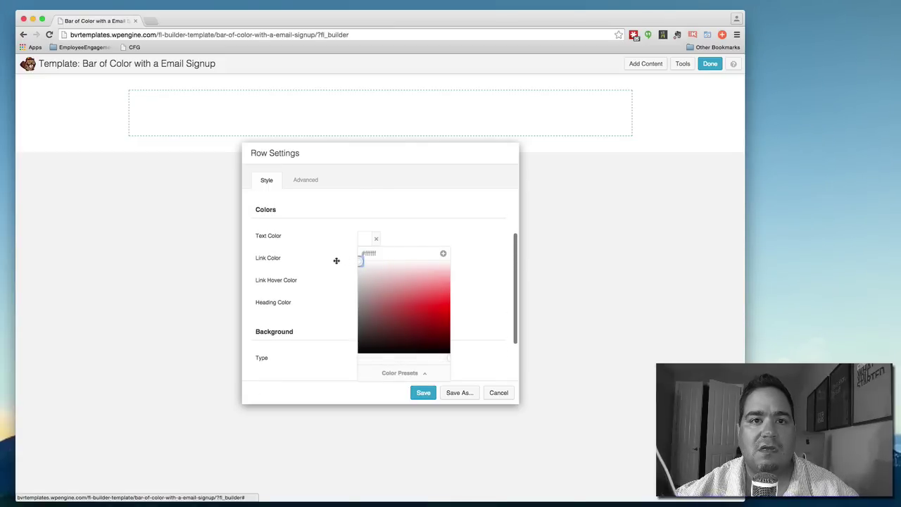
left_click(420, 238)
Step: Give the row a solid red (#c70404) colour background and save the row settings
scroll(407, 281, "down", 2)
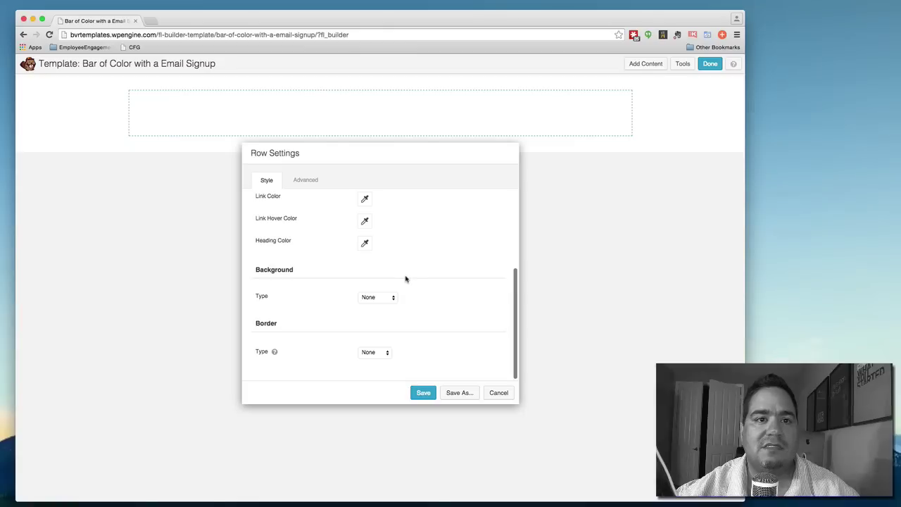
left_click(384, 298)
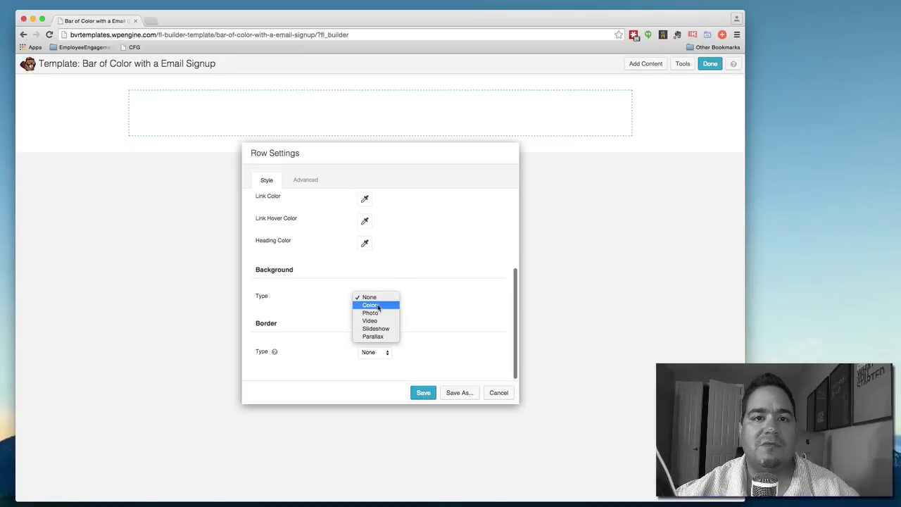
left_click(378, 305)
scroll(415, 306, "down", 2)
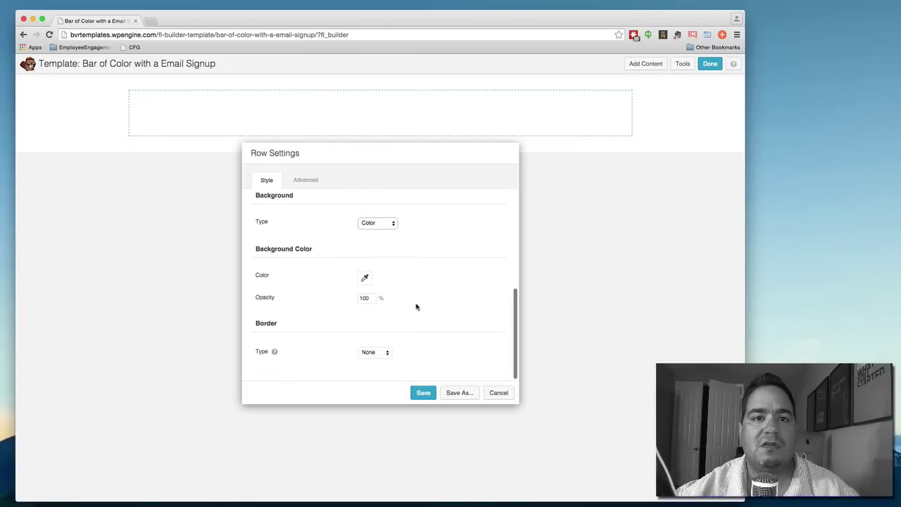
left_click(366, 279)
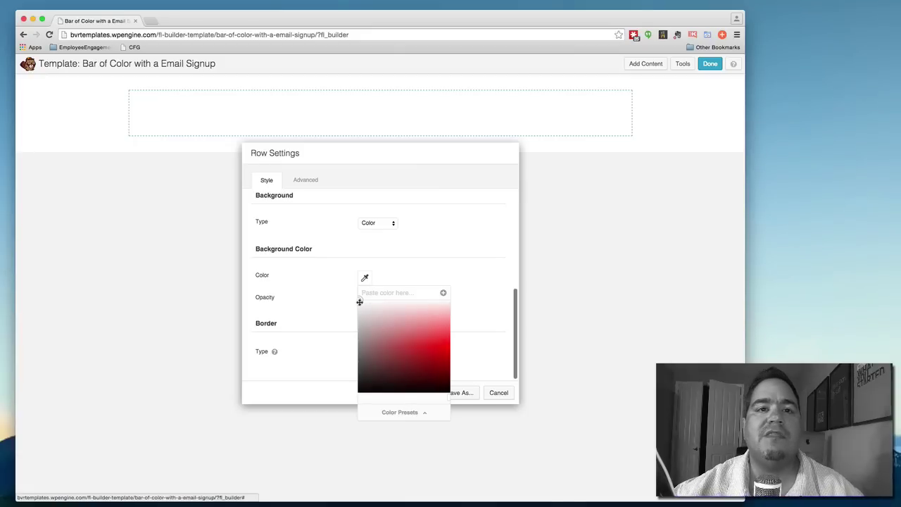
left_click_drag(359, 301, 448, 357)
left_click(473, 312)
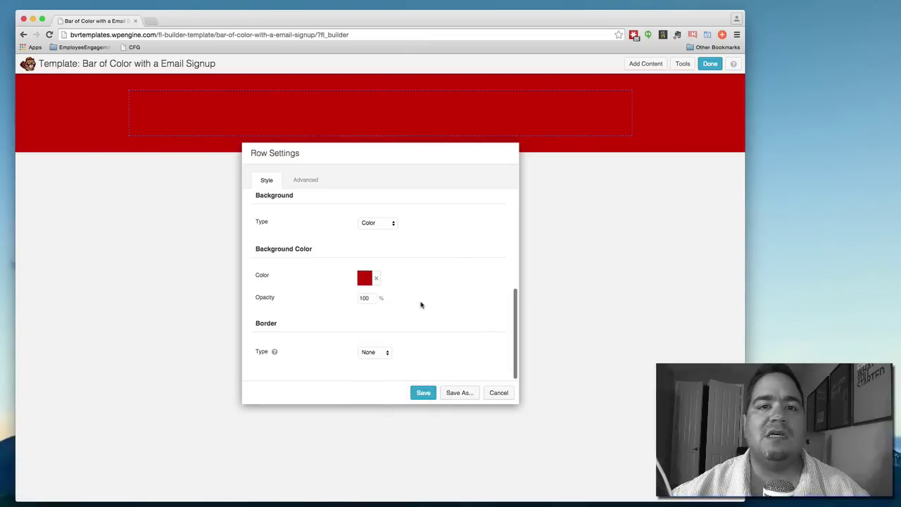
left_click(423, 393)
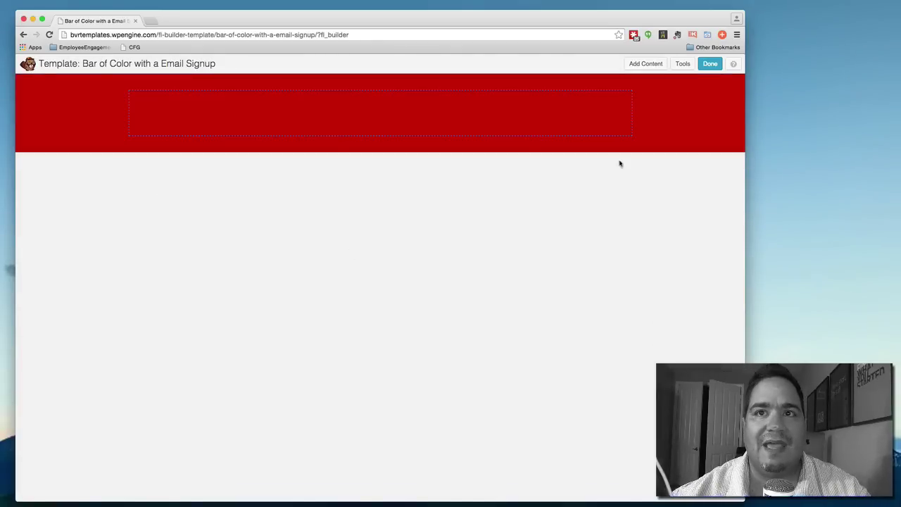
Step: Drag a Subscribe Form module from the advanced modules into the red row
left_click(647, 64)
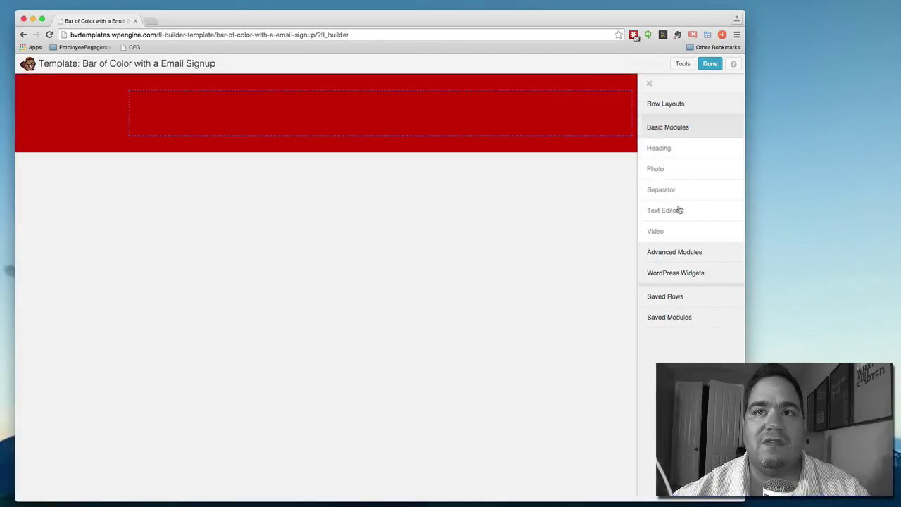
left_click(682, 253)
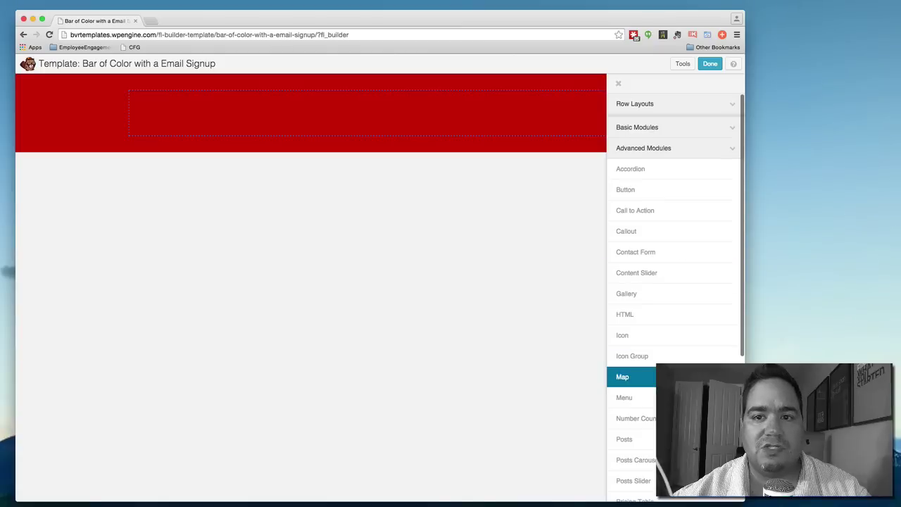
scroll(655, 376, "down", 4)
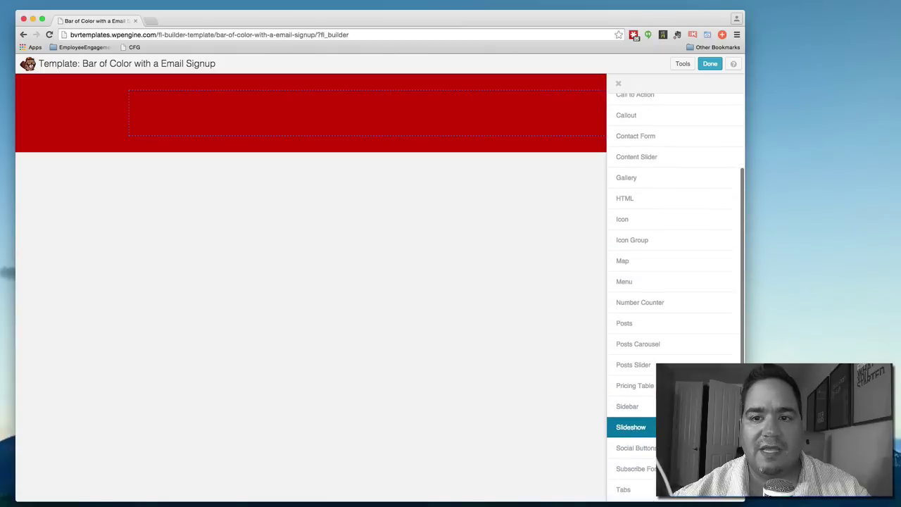
scroll(662, 430, "down", 2)
left_click_drag(637, 410, 412, 152)
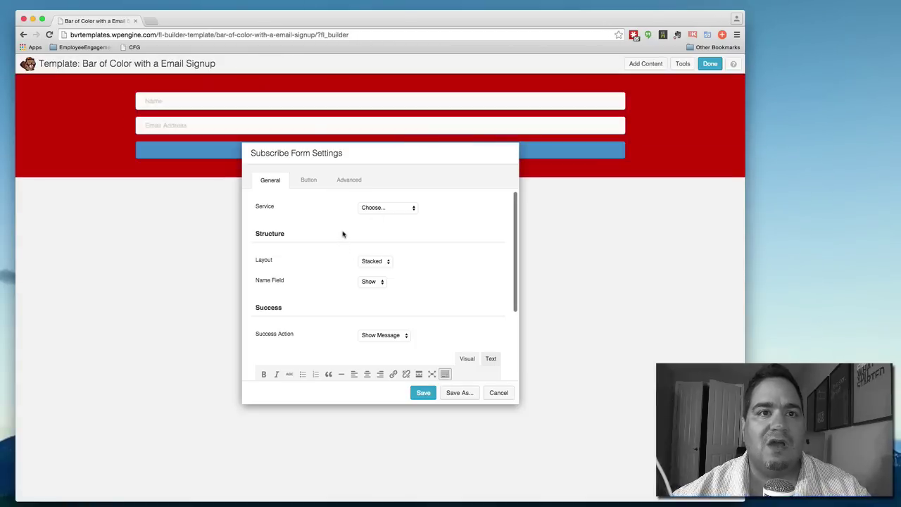
Step: Set the form's service to Email Address using the 'email' account
left_click(391, 211)
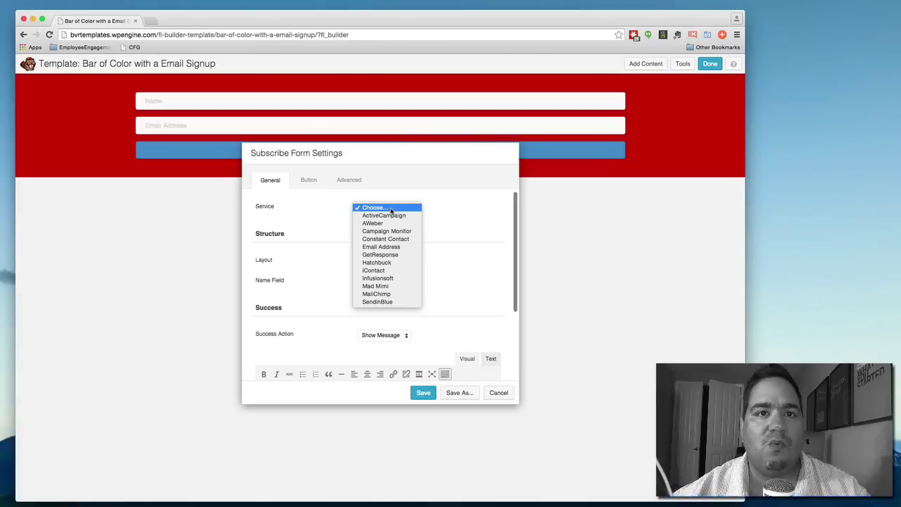
left_click(385, 248)
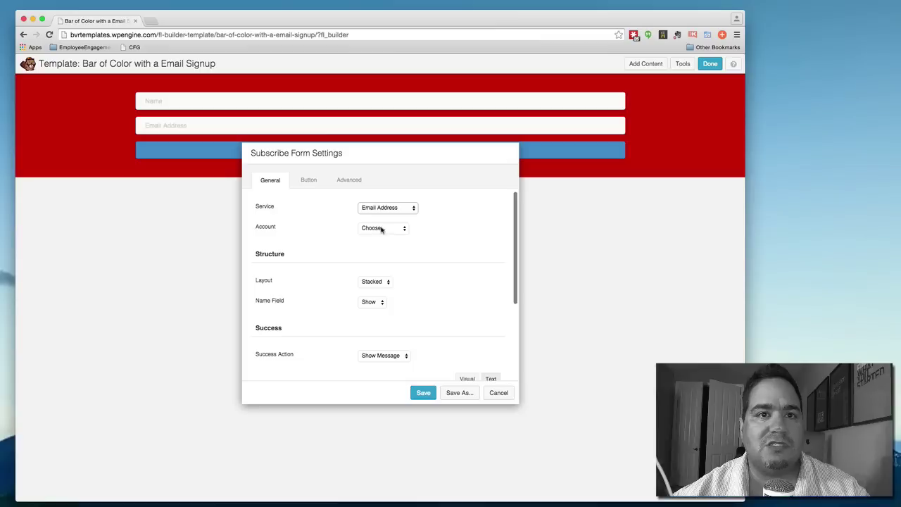
left_click(381, 228)
left_click(377, 237)
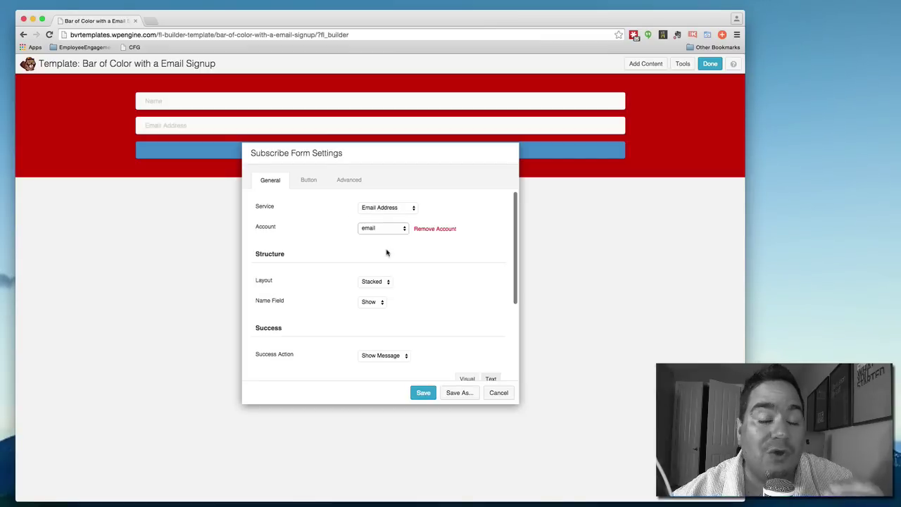
left_click(411, 210)
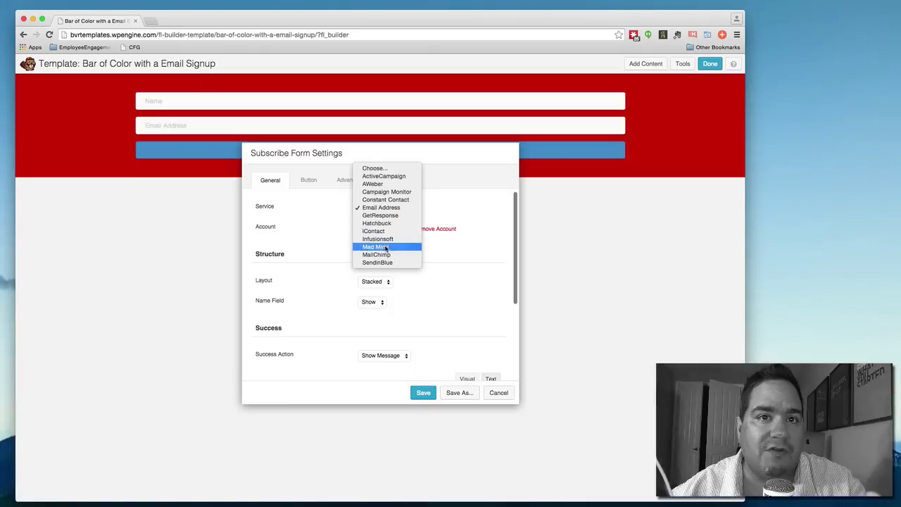
left_click(466, 211)
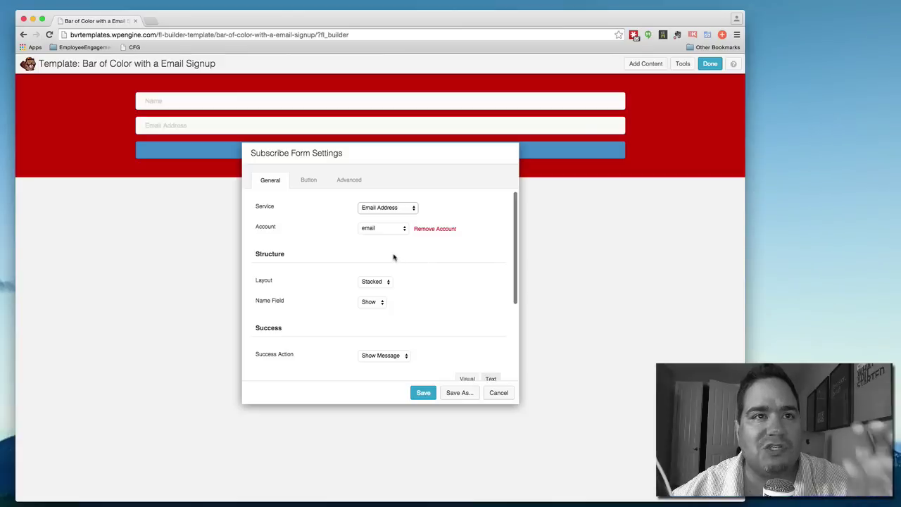
Step: Set the form layout to Inline and hide the name field
left_click(380, 282)
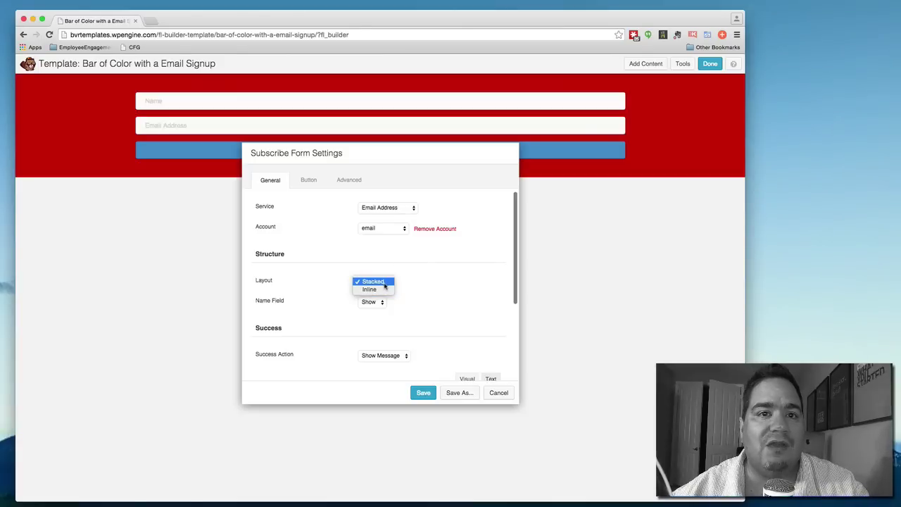
left_click(379, 290)
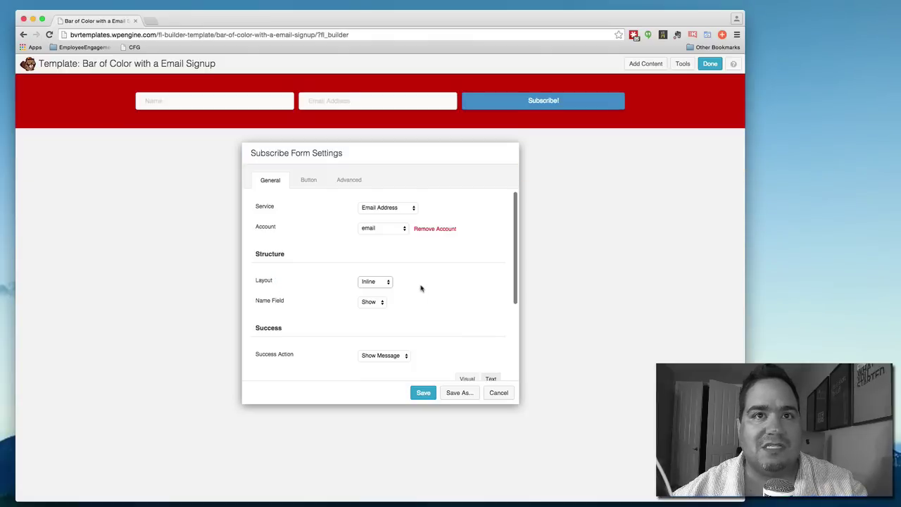
scroll(418, 288, "down", 3)
left_click(374, 254)
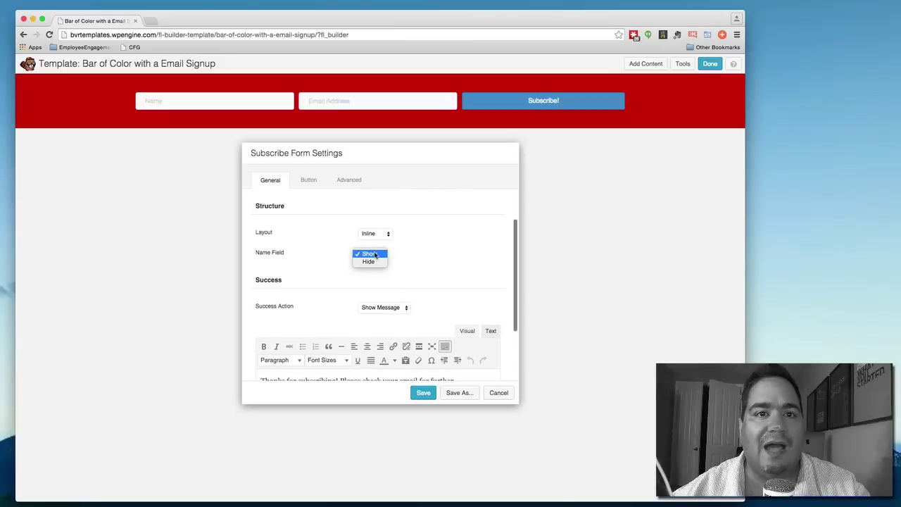
left_click(377, 261)
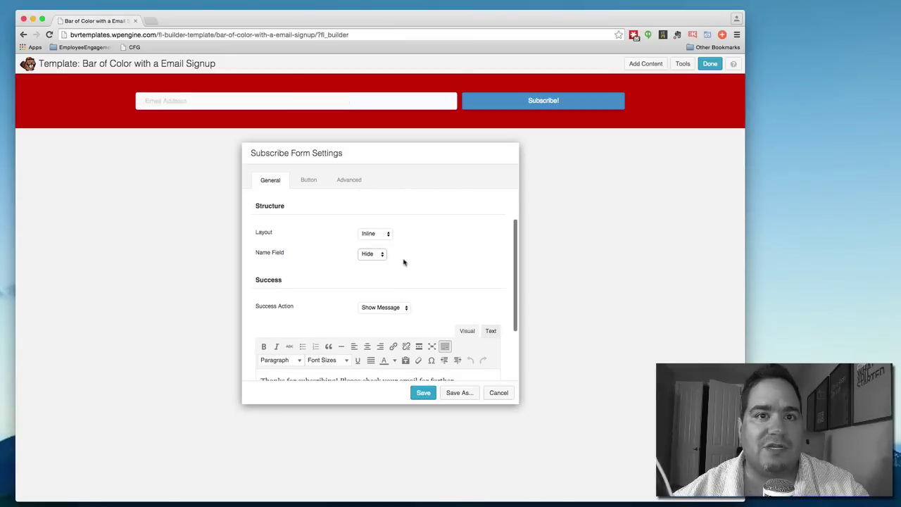
scroll(425, 291, "down", 2)
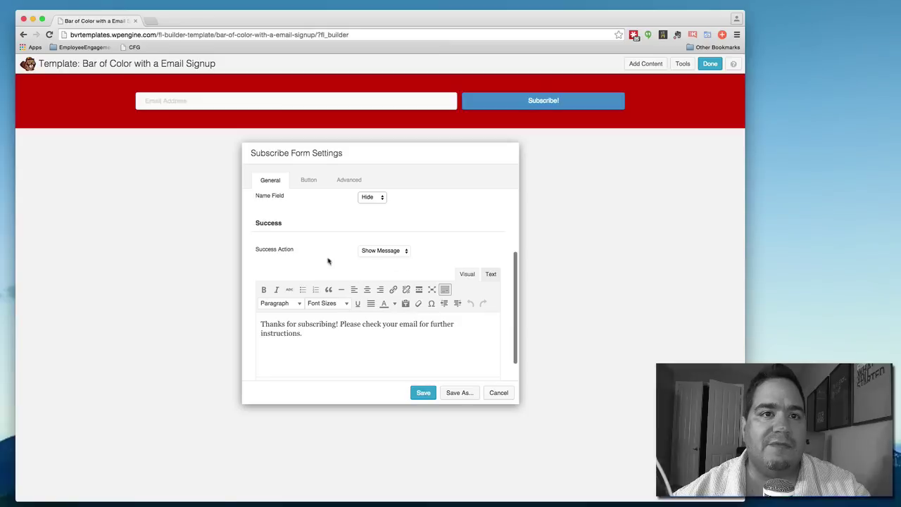
scroll(300, 257, "down", 1)
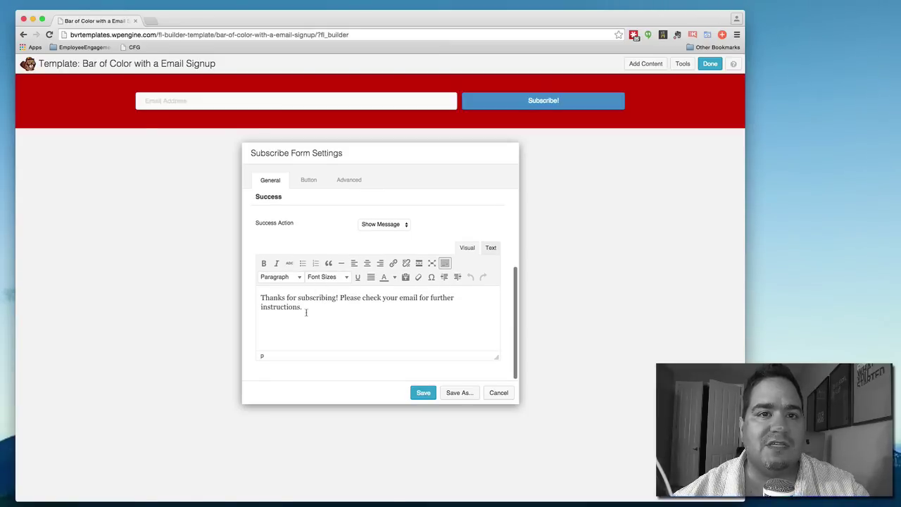
Step: Change the button text from 'Subscribe!' to 'Download this free gift!'
left_click(308, 180)
scroll(316, 218, "up", 4)
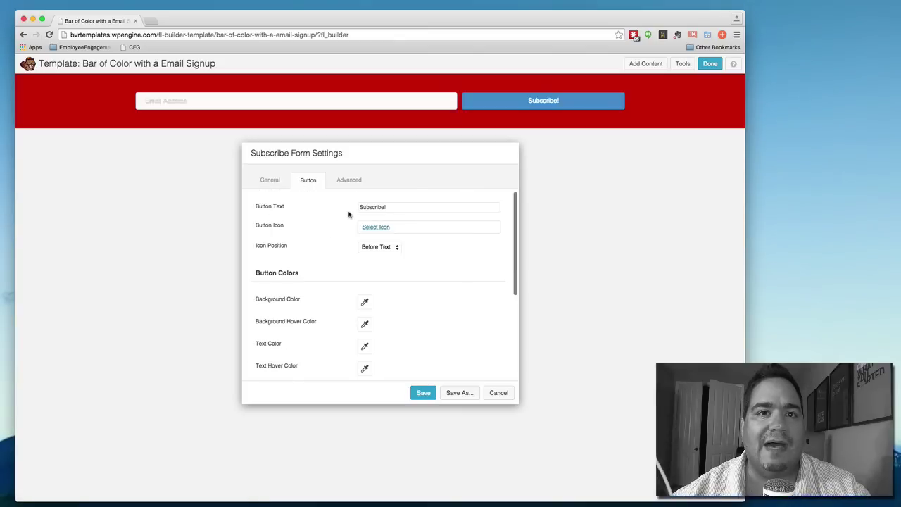
left_click_drag(396, 208, 321, 203)
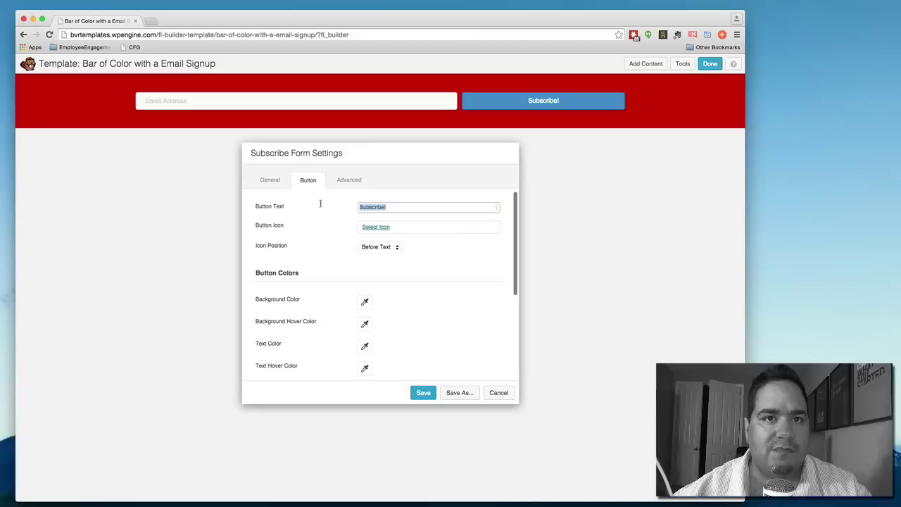
type("Sign Up N")
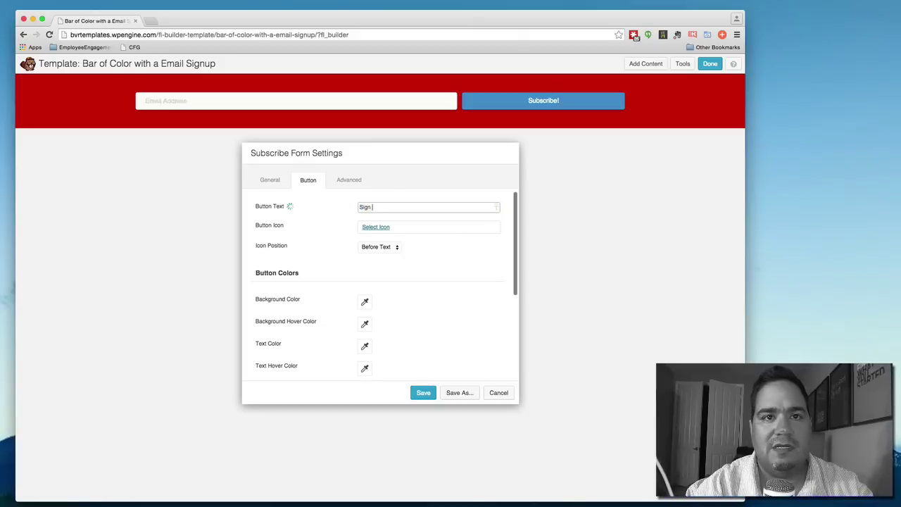
type("ow!")
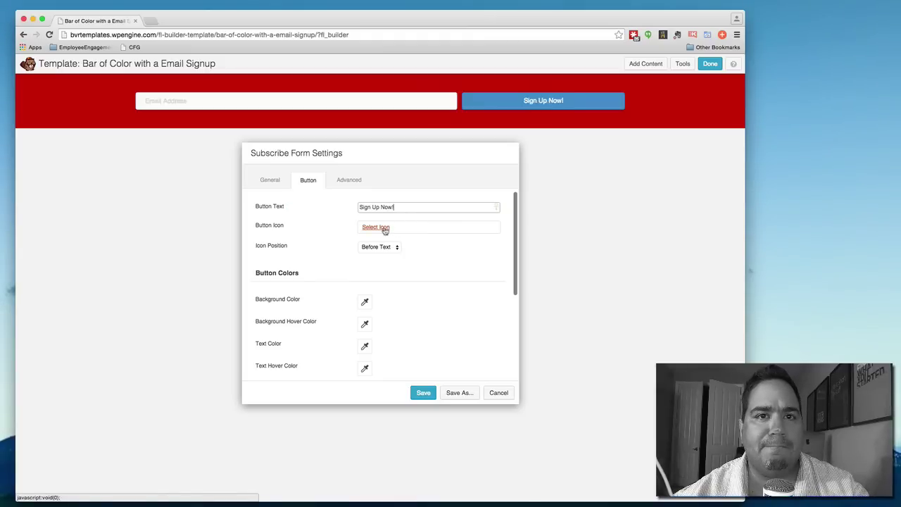
left_click_drag(392, 207, 336, 204)
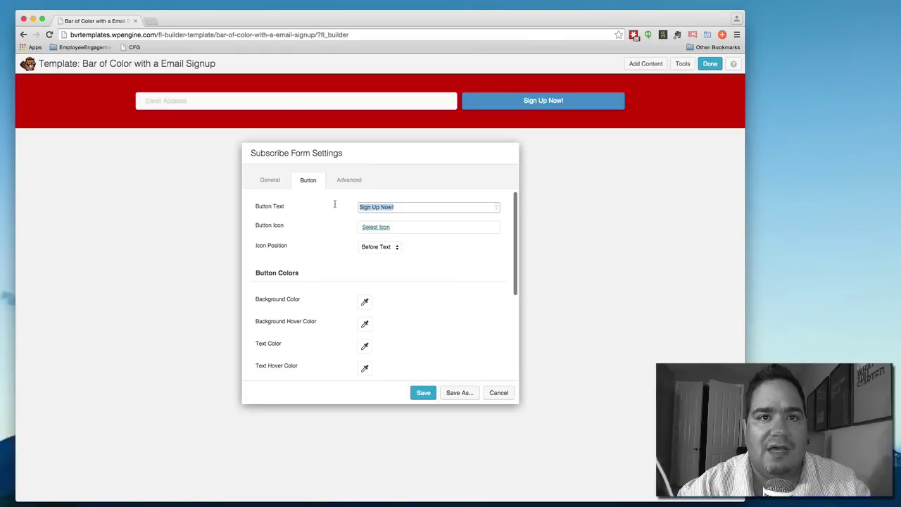
type("D")
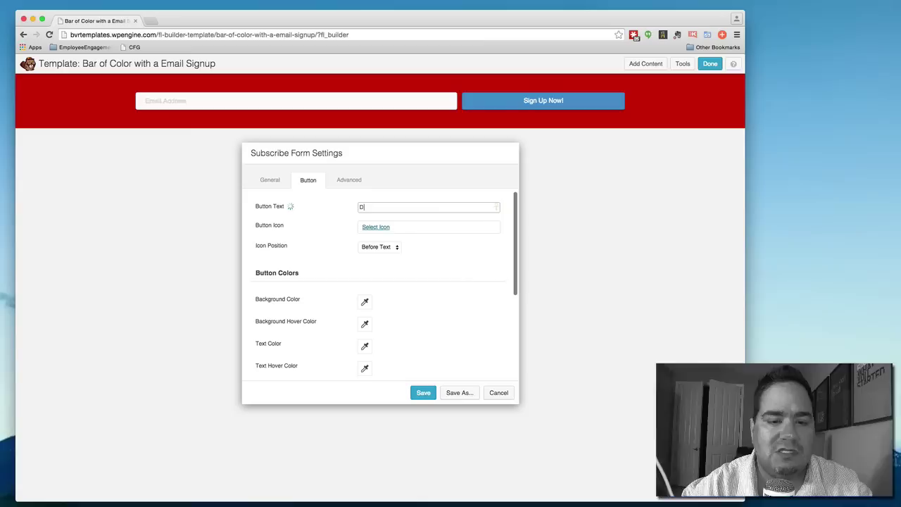
type("ownload")
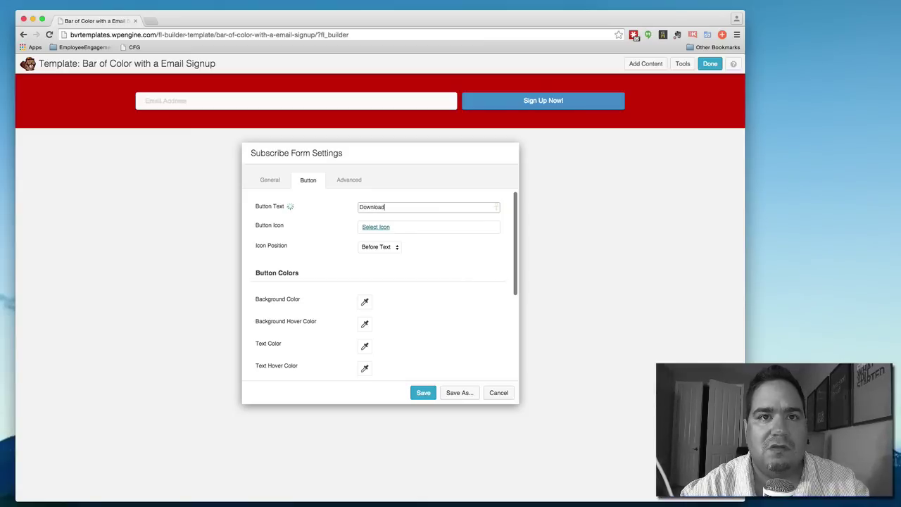
type(" this free gift!")
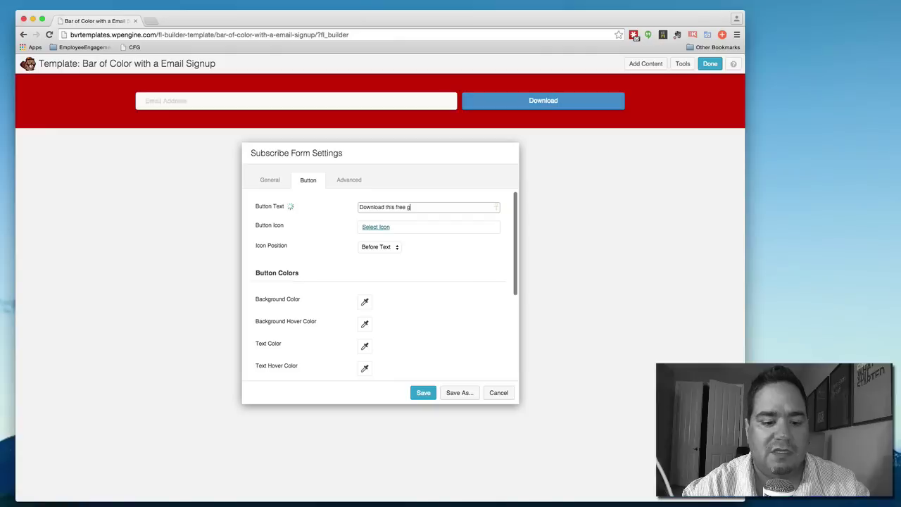
Step: Add the circled down-arrow icon before the button text
left_click(377, 229)
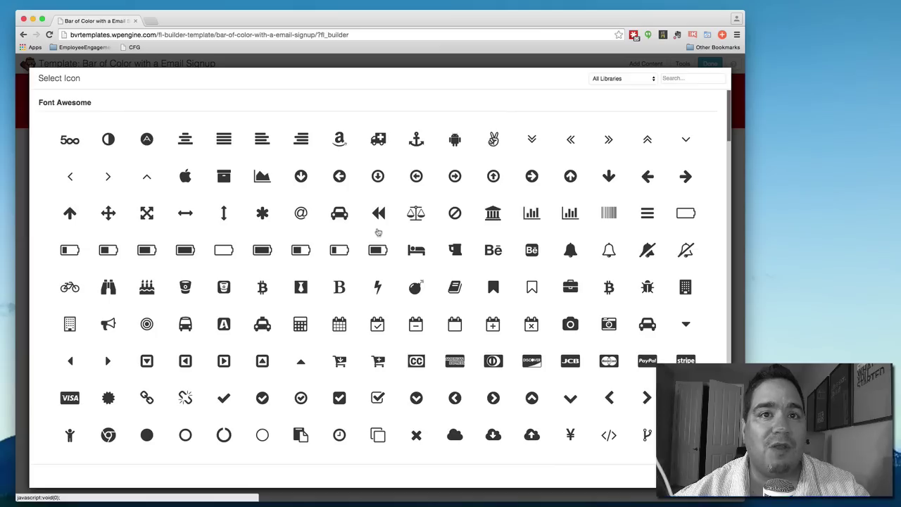
left_click(378, 176)
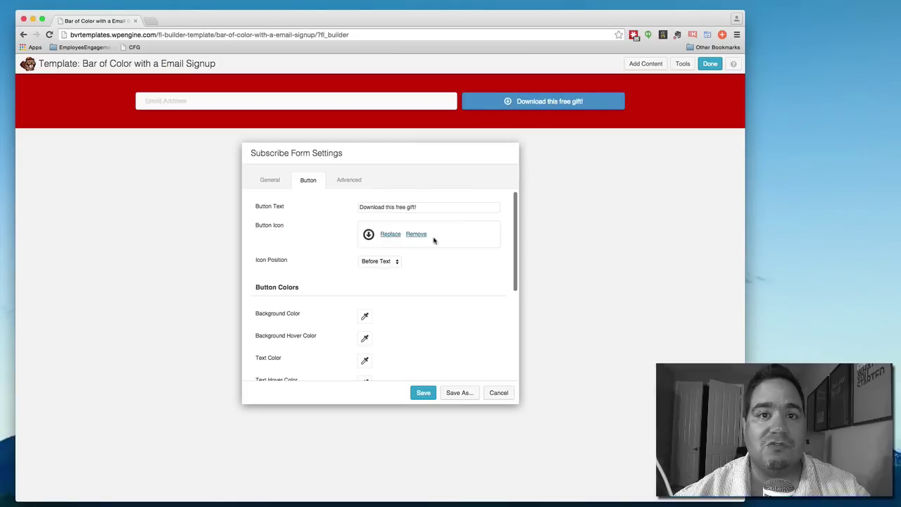
scroll(414, 276, "down", 3)
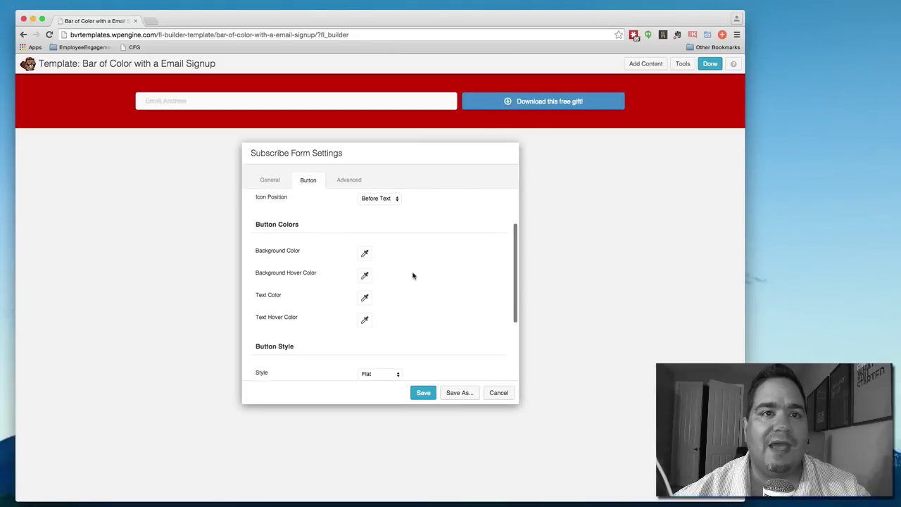
Step: Set the button background to light pink and its hover background to dark red
left_click(364, 254)
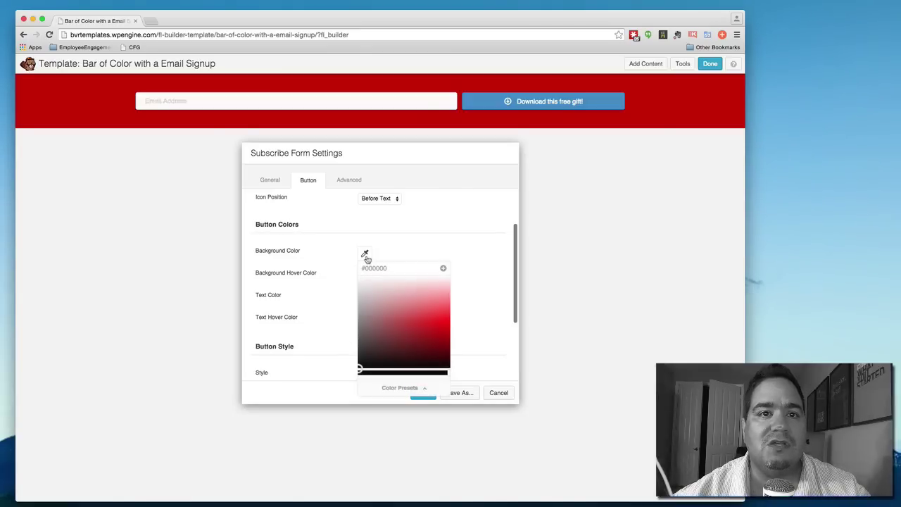
mouse_move(433, 307)
left_mouse_down()
mouse_move(451, 302)
mouse_move(447, 286)
left_mouse_up()
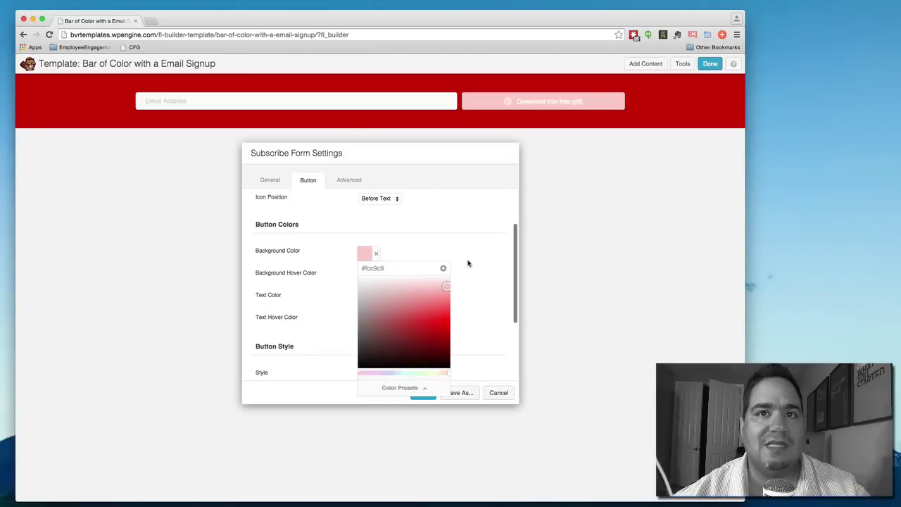
left_click(461, 276)
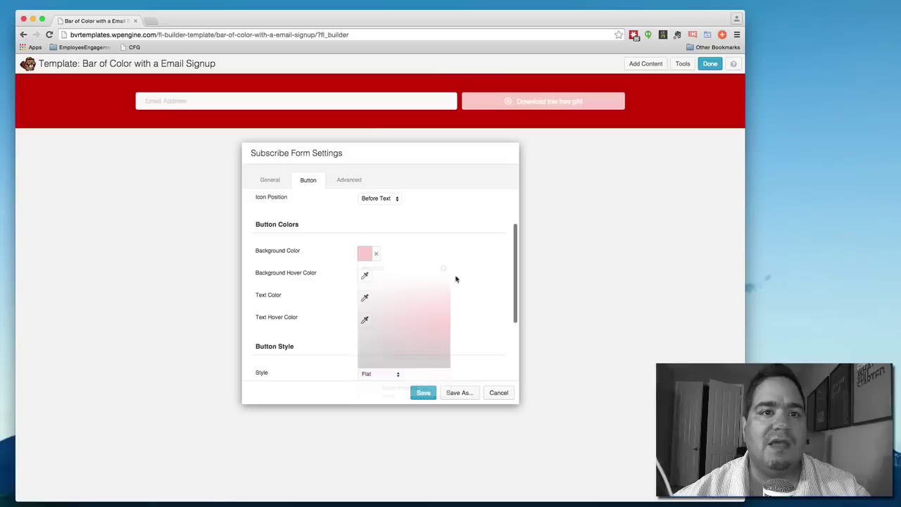
left_click(366, 277)
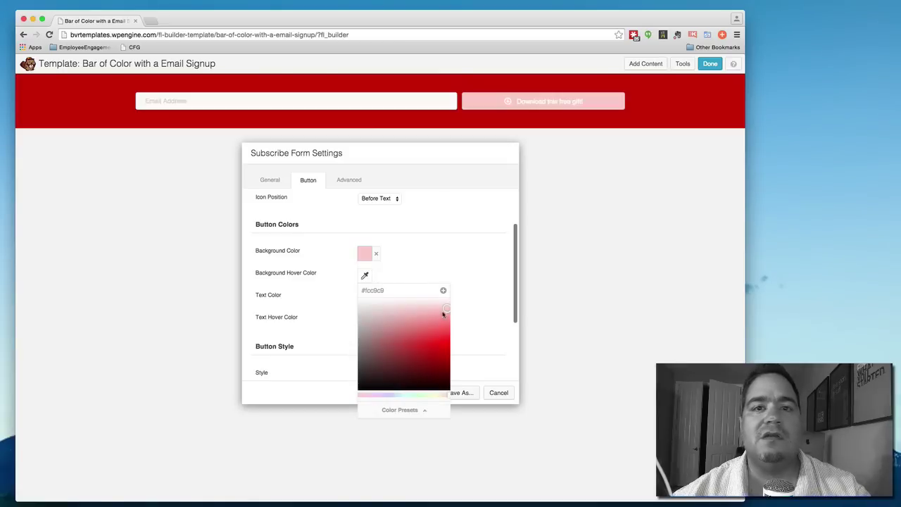
left_click_drag(445, 310, 447, 364)
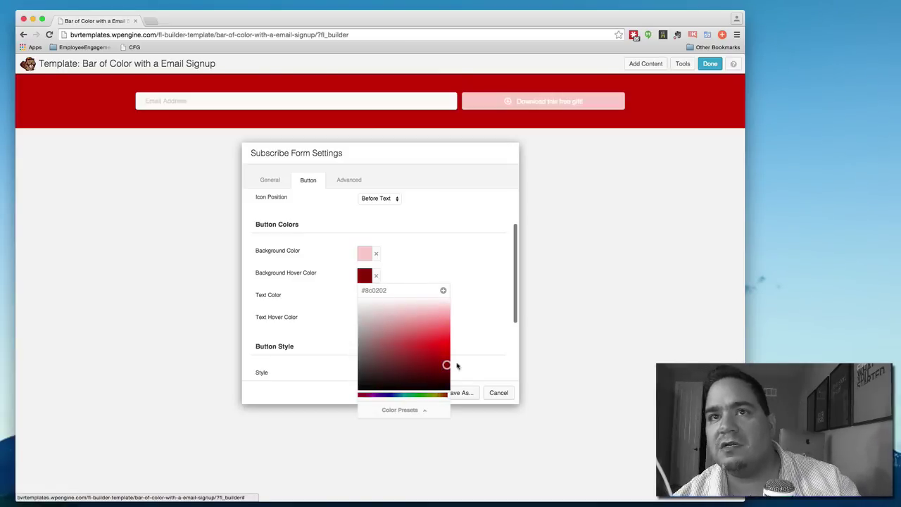
left_click(474, 312)
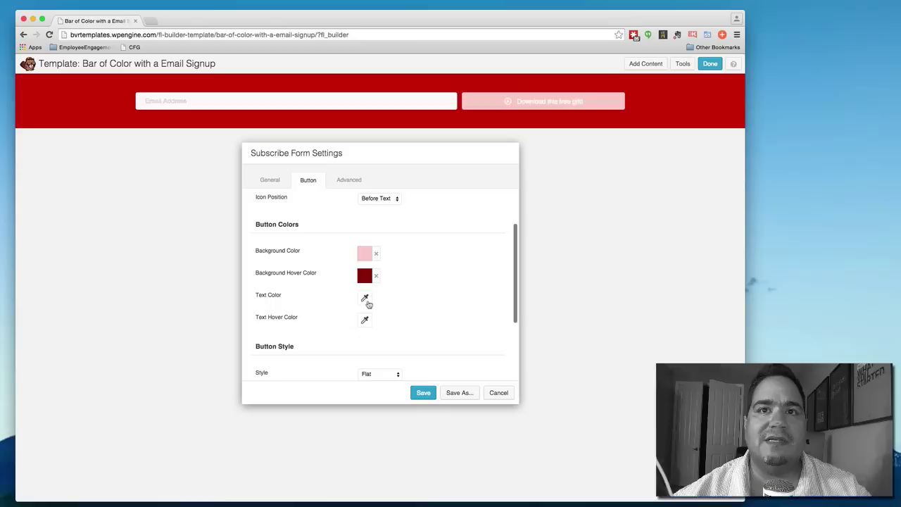
Step: Set the button text colour to dark red and hover text colour to near-white
left_click(366, 300)
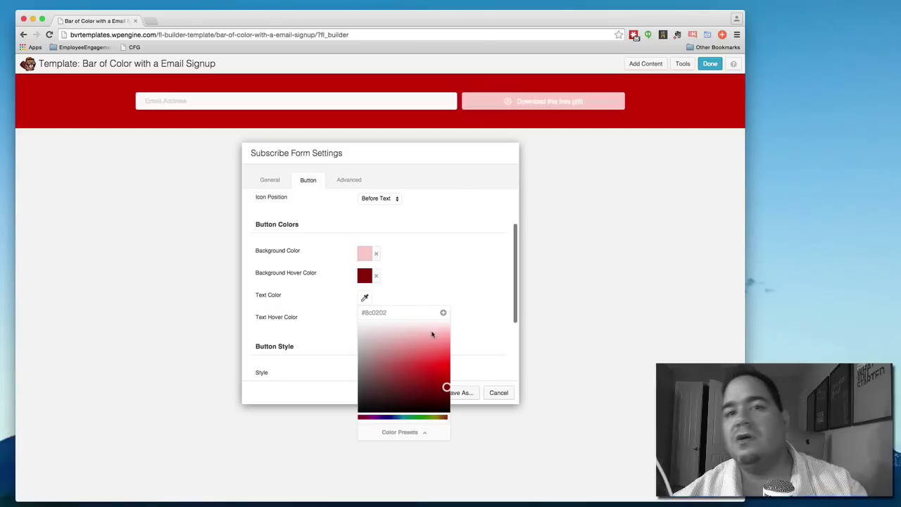
left_click(447, 363)
left_click_drag(447, 364, 467, 399)
left_click(475, 328)
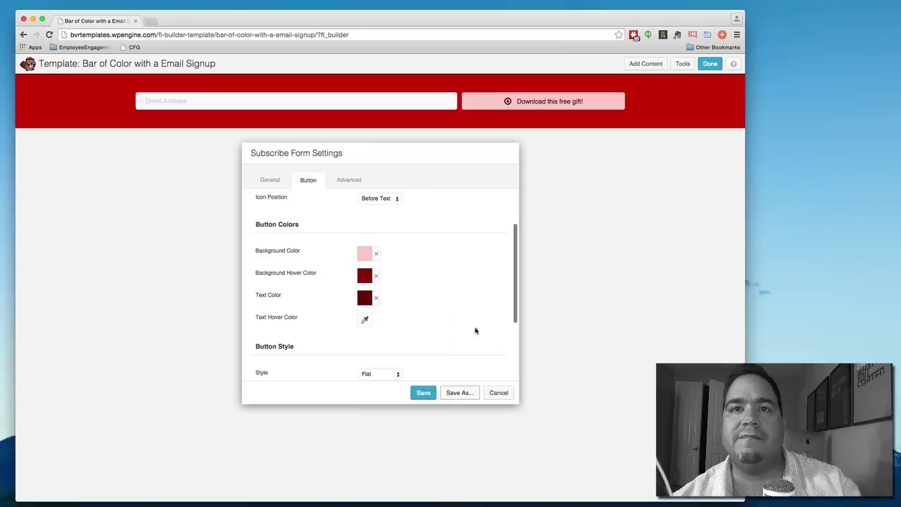
left_click(365, 320)
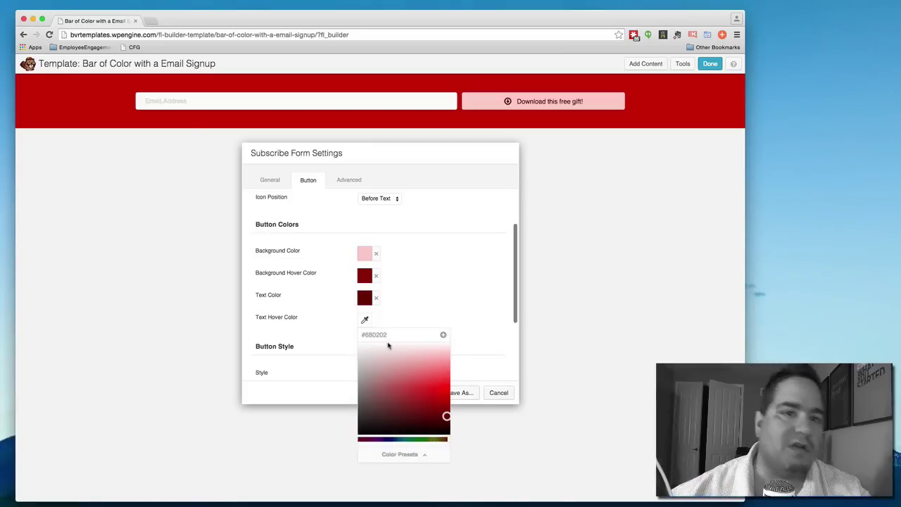
left_click_drag(369, 361, 354, 342)
left_click(354, 341)
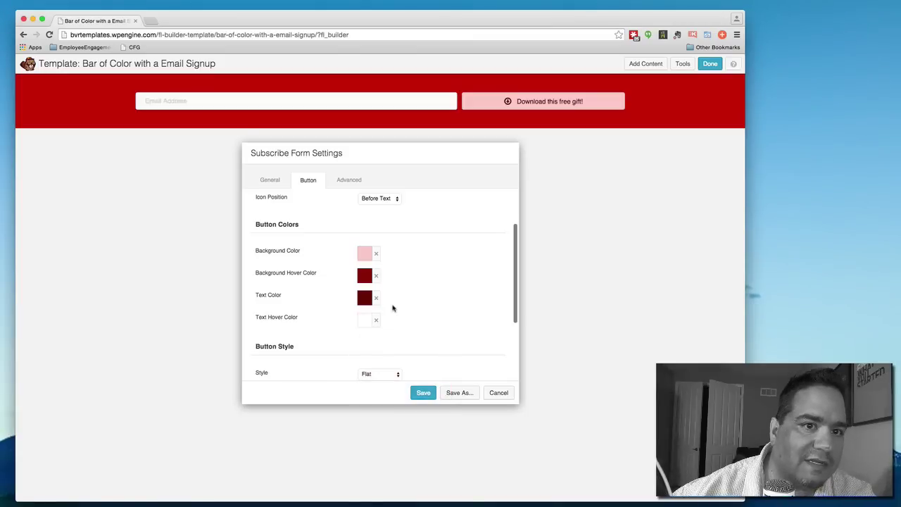
Step: Change the button font size from 14 to 18 px and padding from 10 to 20 px
scroll(402, 349, "down", 3)
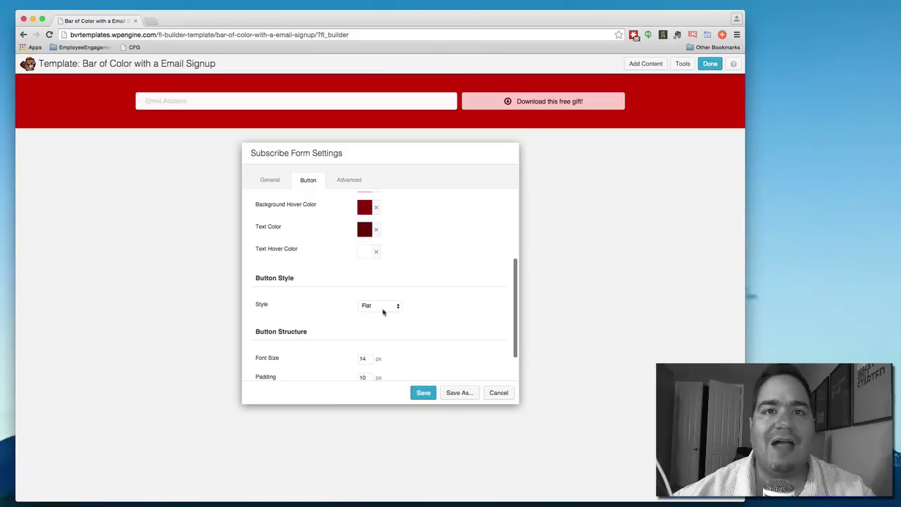
scroll(393, 329, "down", 2)
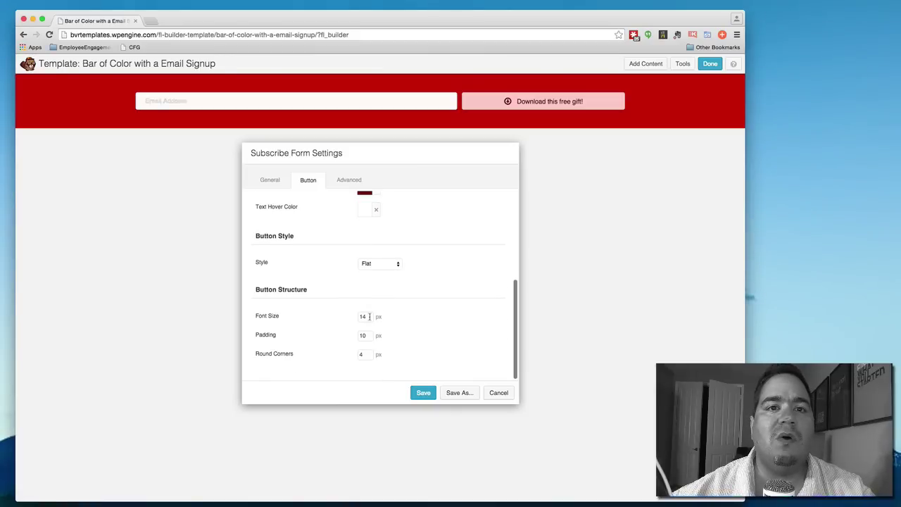
left_click_drag(369, 316, 346, 316)
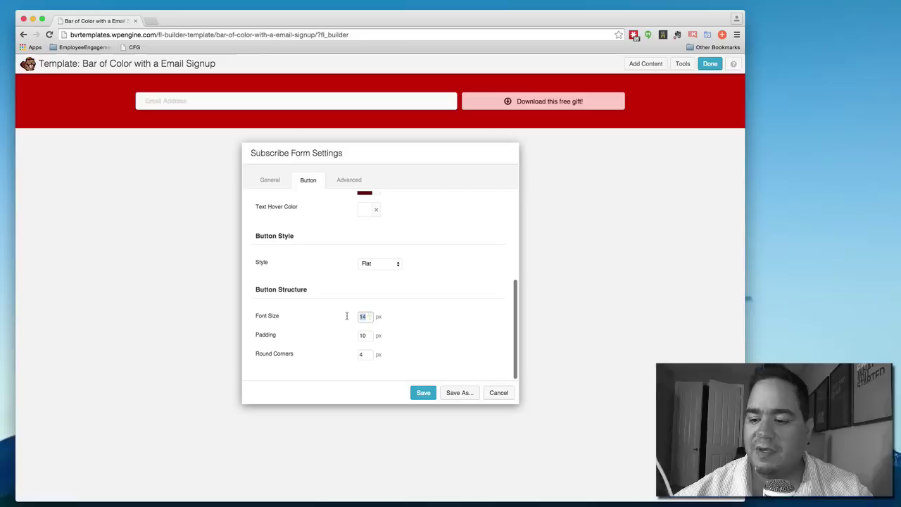
type("18")
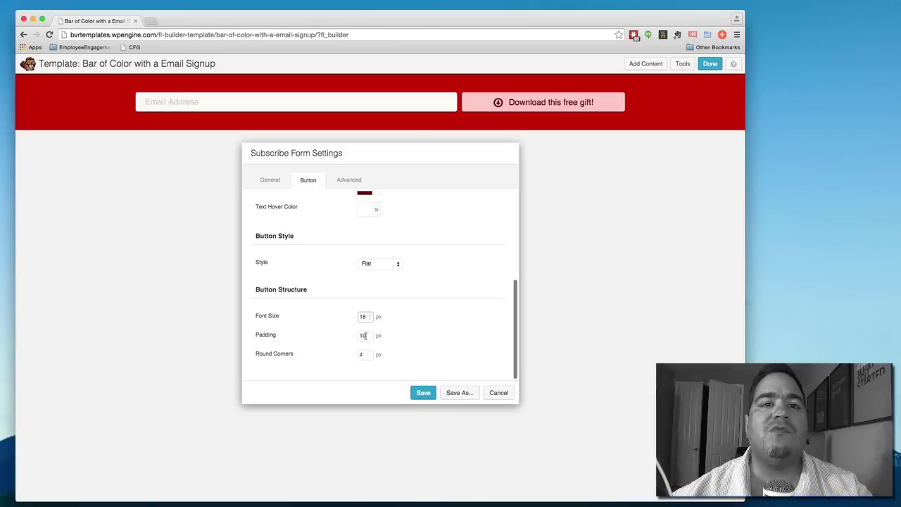
left_click_drag(365, 336, 346, 335)
type("20")
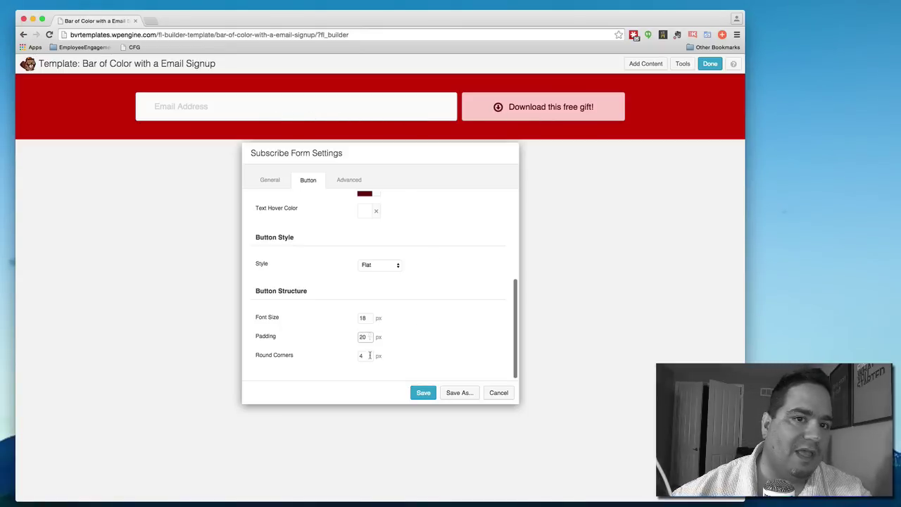
scroll(426, 348, "down", 1)
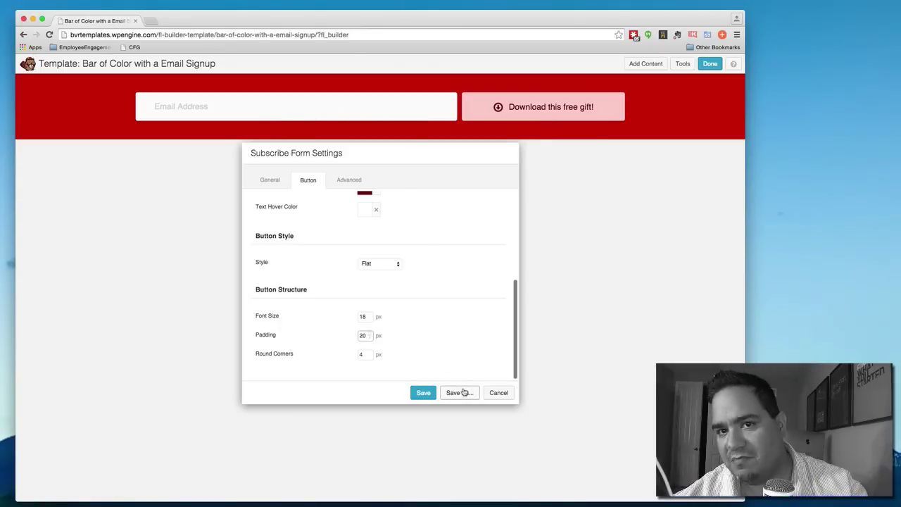
Step: Save the subscribe form settings and drag a Heading module from Basic Modules into the red bar
left_click(421, 395)
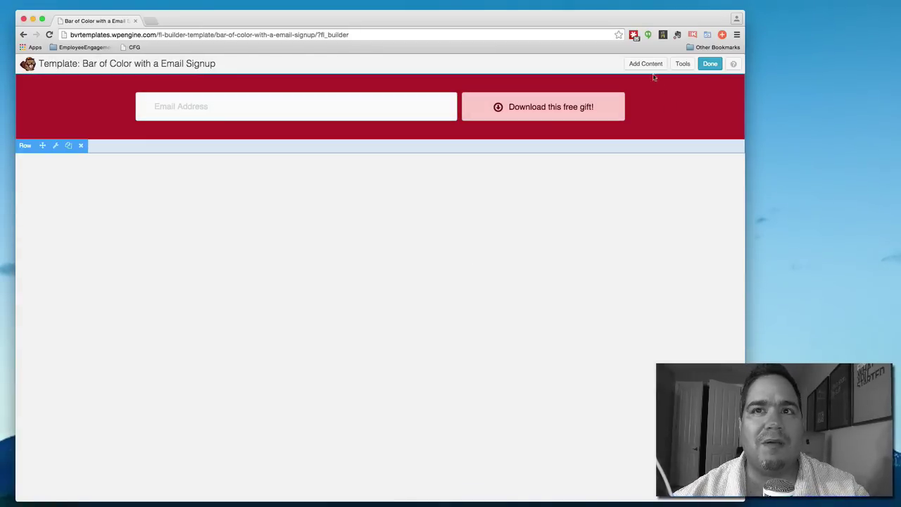
left_click(646, 63)
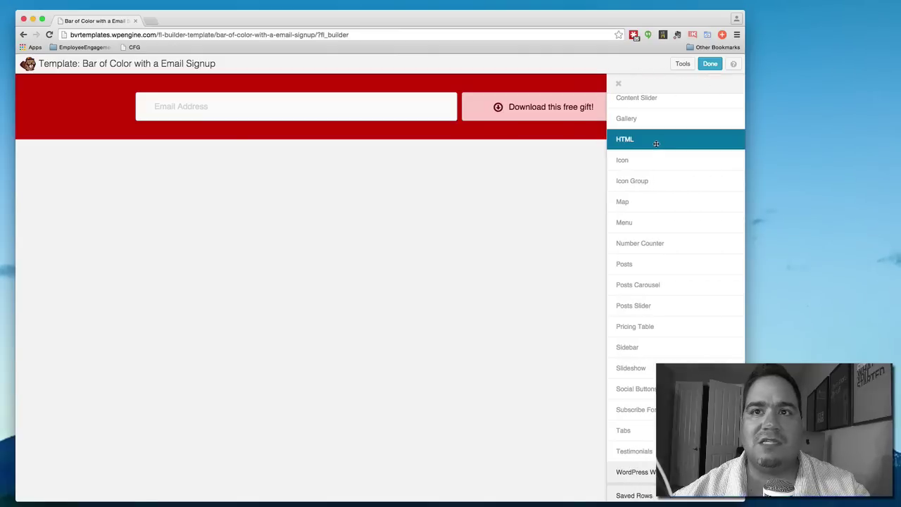
scroll(656, 143, "up", 5)
left_click(654, 120)
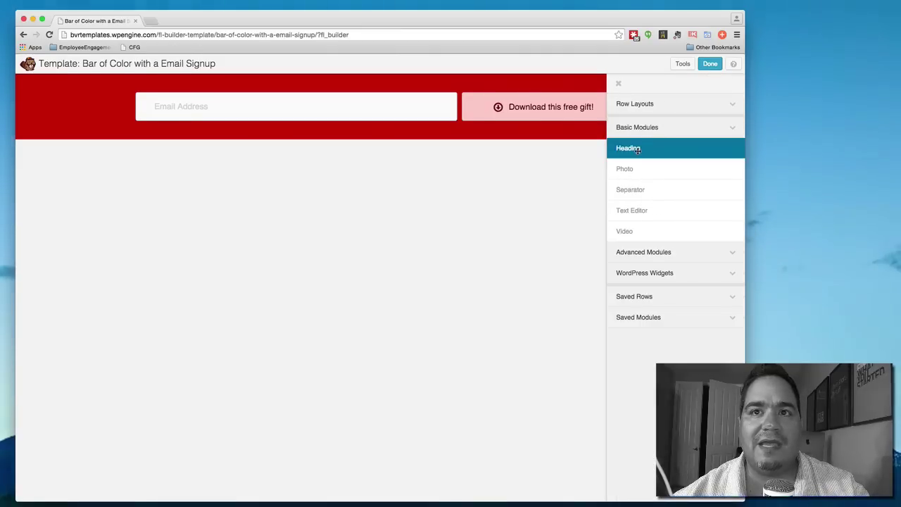
left_click_drag(637, 149, 504, 116)
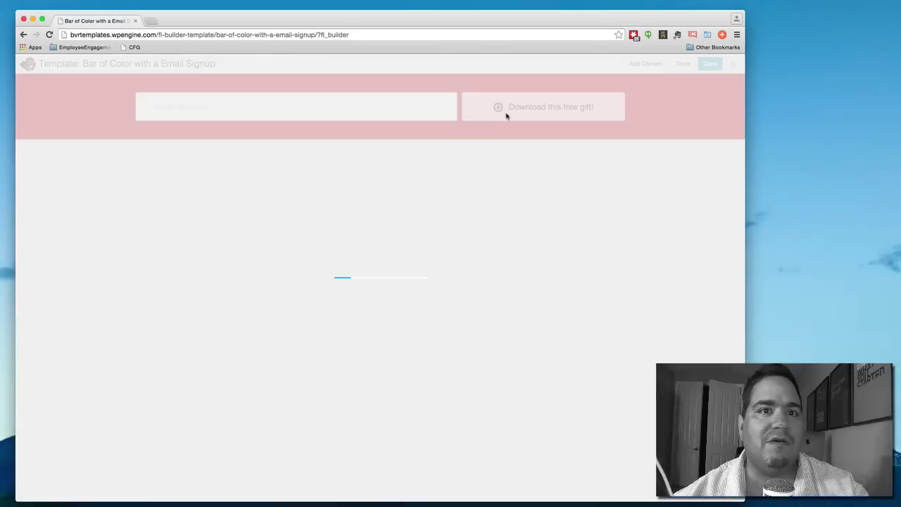
Step: Enter the heading text 'You want to sign up right now!'
left_click(375, 208)
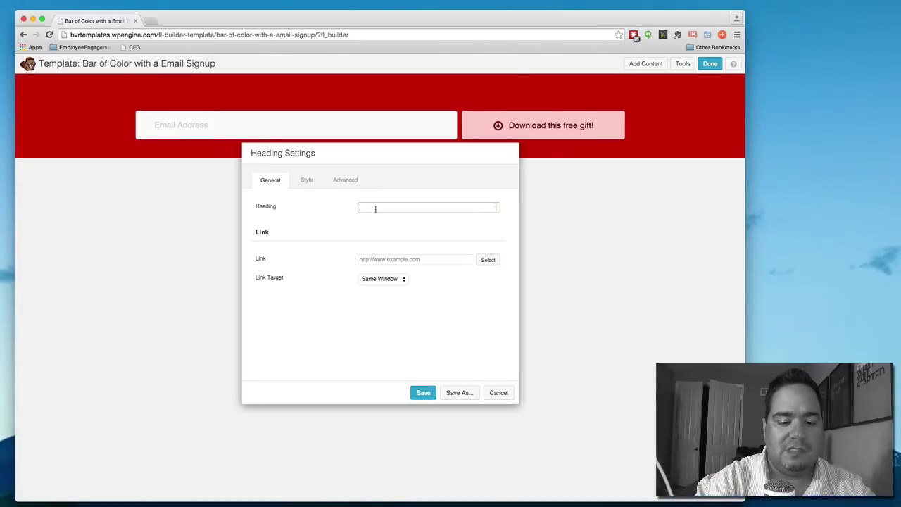
type("You want to si")
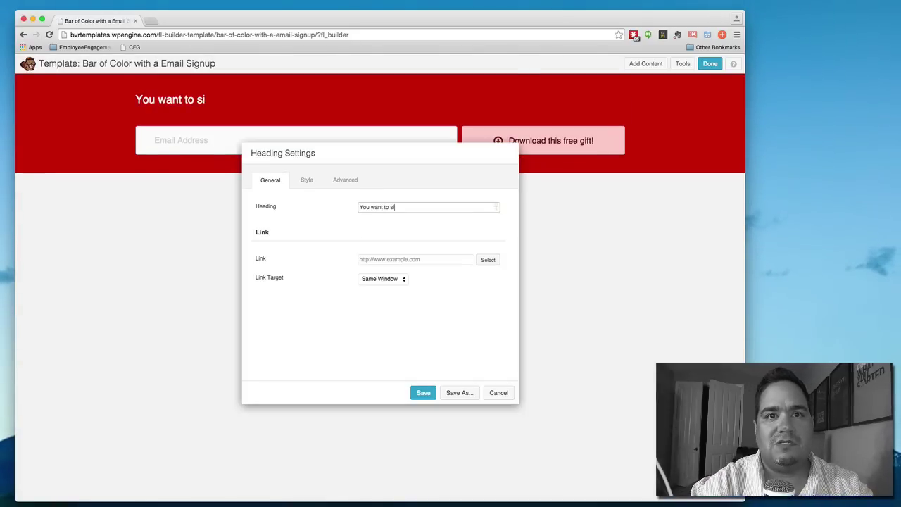
type("gn up right now!")
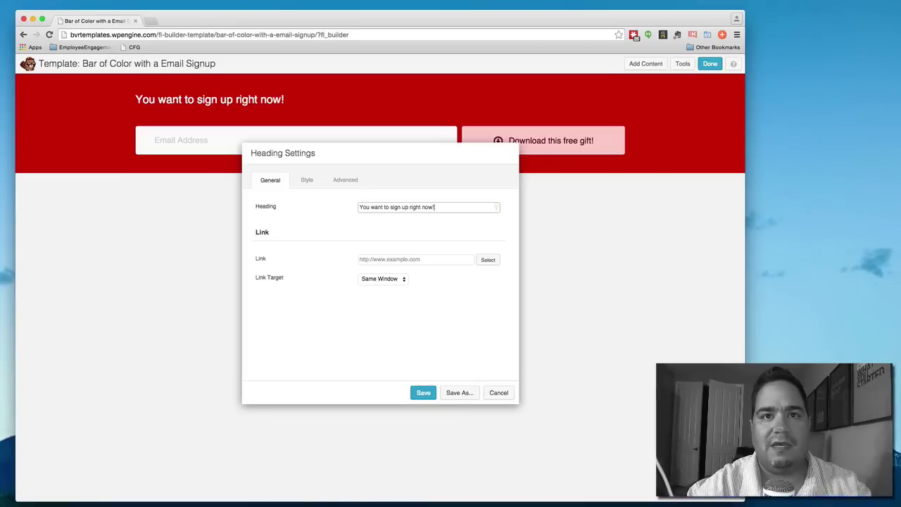
left_click(429, 262)
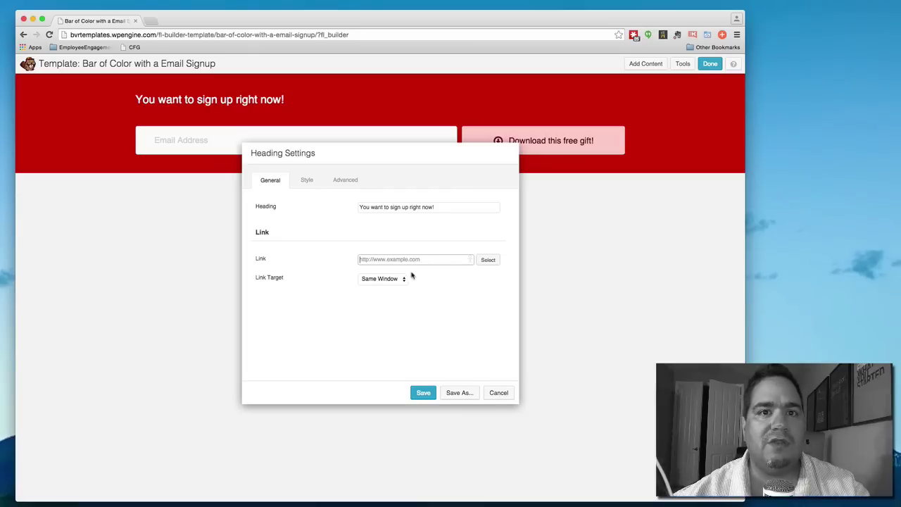
Step: Make the heading an h2 with a custom font size of 45 px
left_click(306, 181)
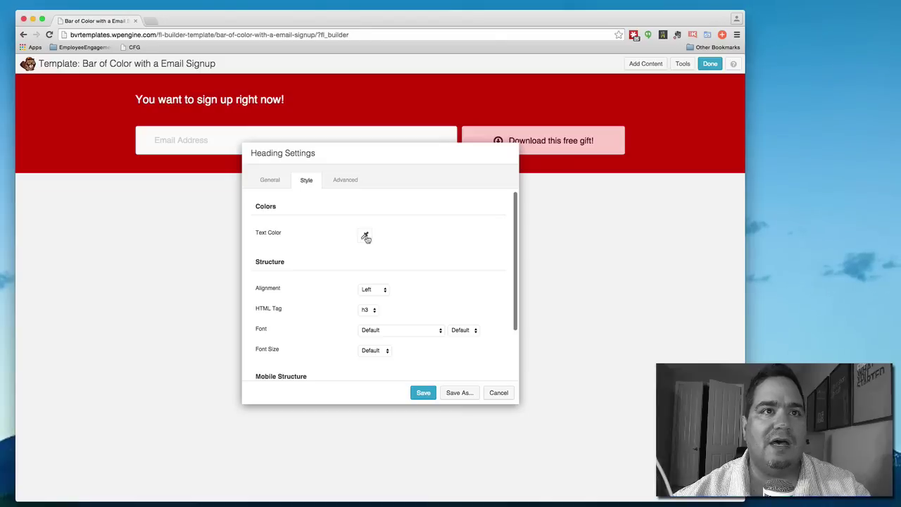
scroll(398, 293, "down", 2)
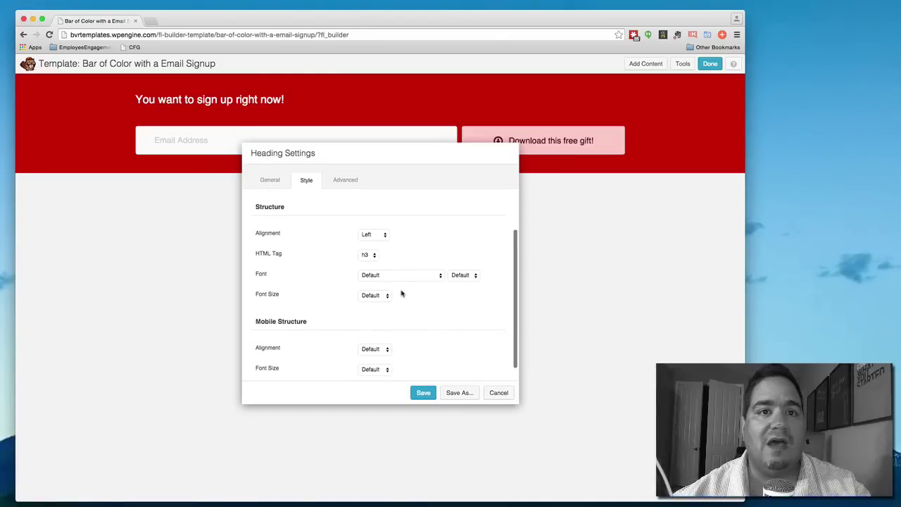
left_click(373, 254)
left_click(364, 246)
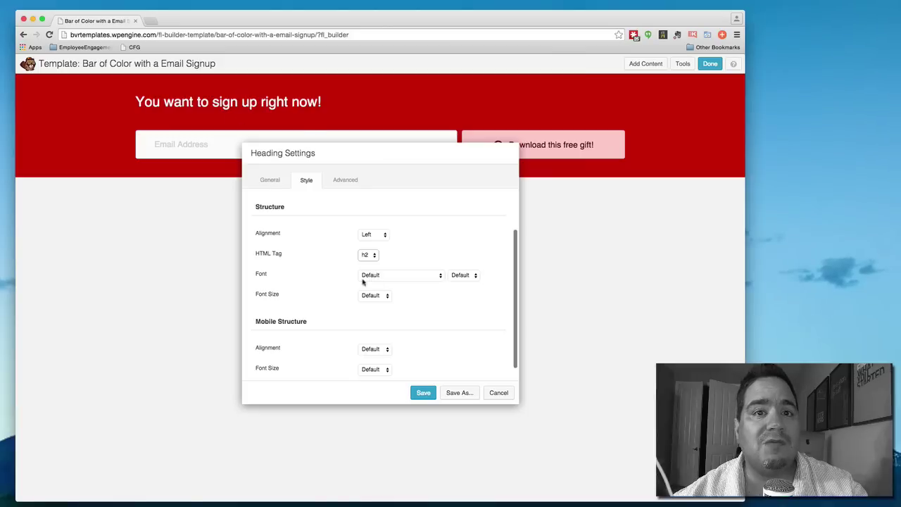
left_click(376, 296)
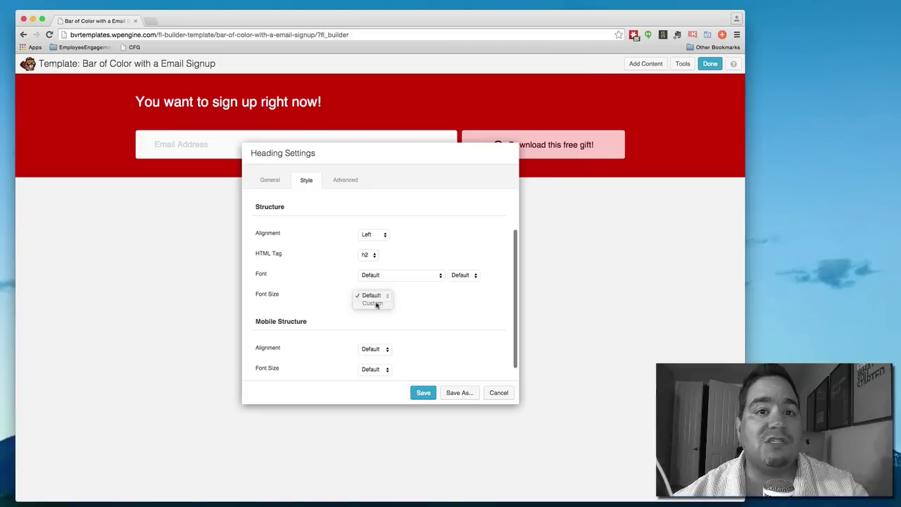
left_click(378, 305)
left_click_drag(369, 315, 350, 319)
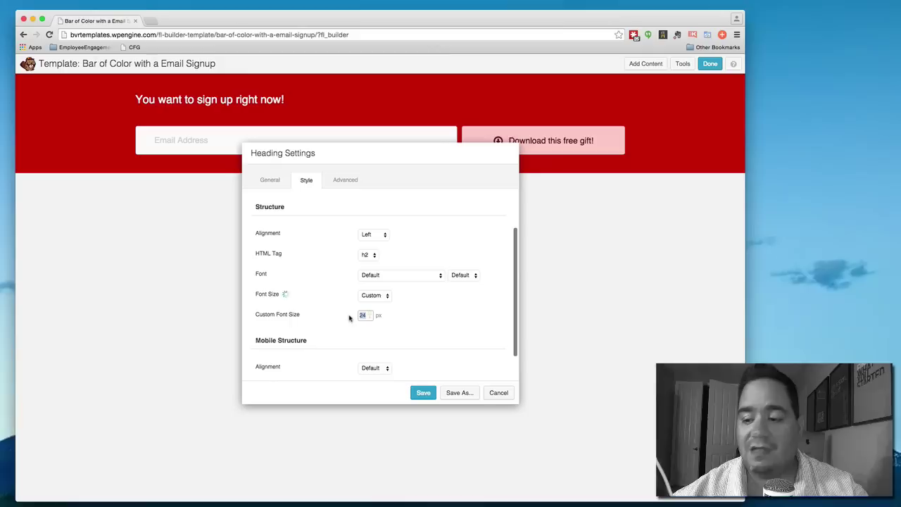
type("45")
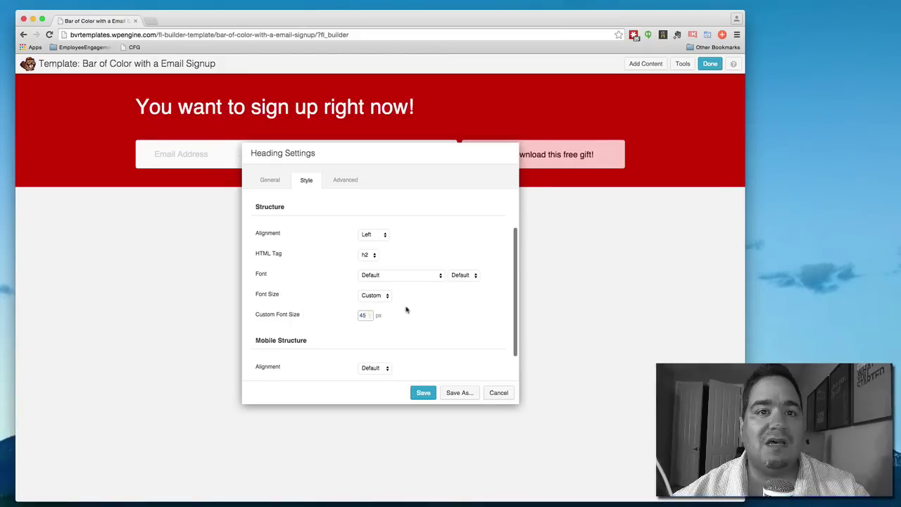
Step: Keep the default heading font and save the heading settings
left_click(404, 275)
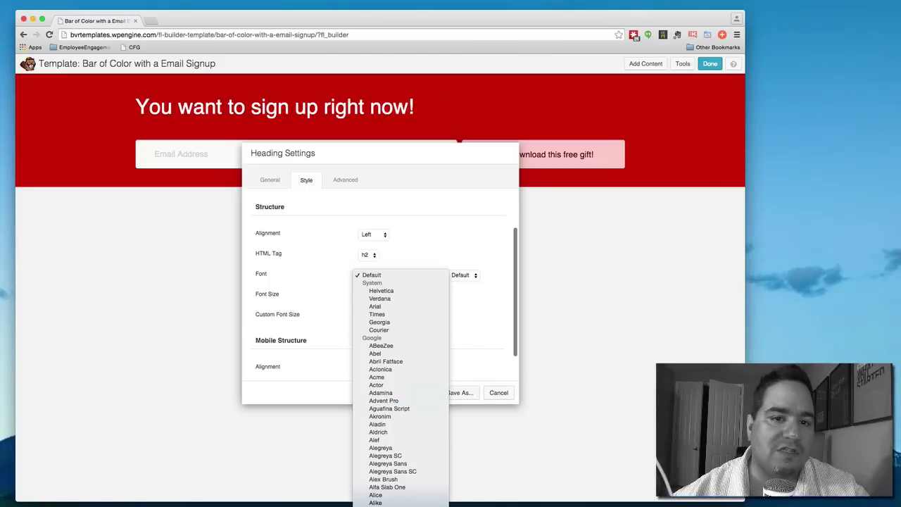
scroll(384, 483, "down", 3)
scroll(381, 483, "down", 10)
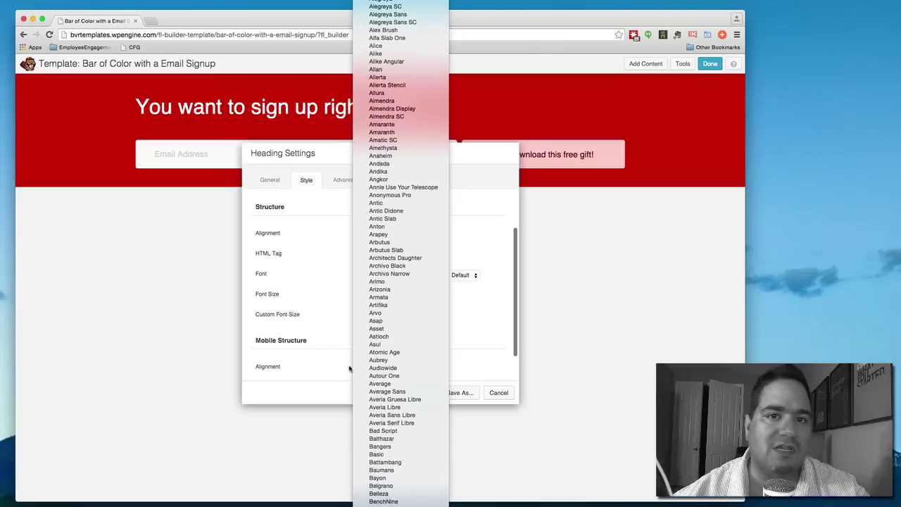
left_click(473, 323)
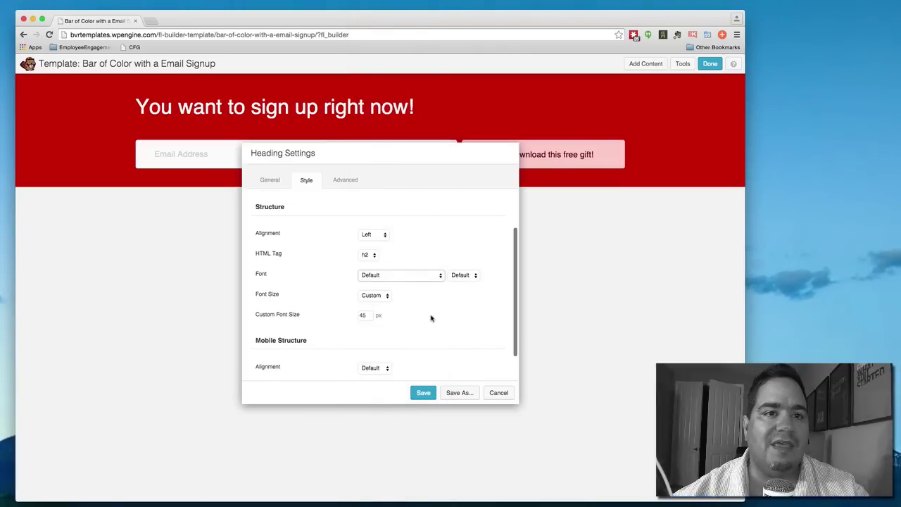
scroll(431, 318, "down", 2)
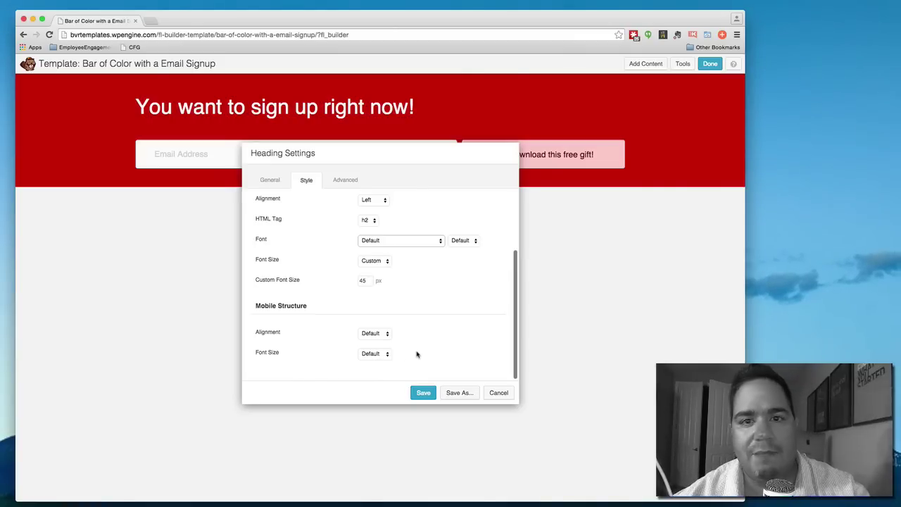
left_click(425, 399)
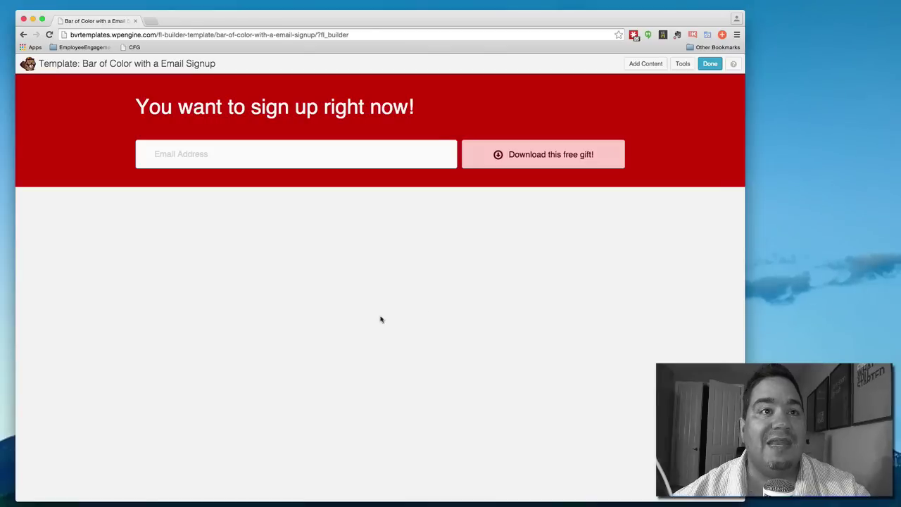
Step: Finish editing and publish the template changes
left_click(710, 64)
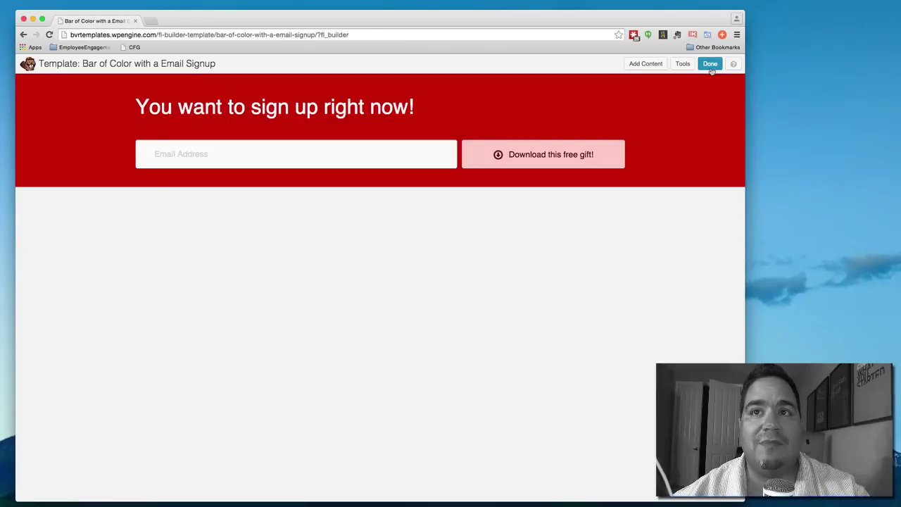
left_click(397, 255)
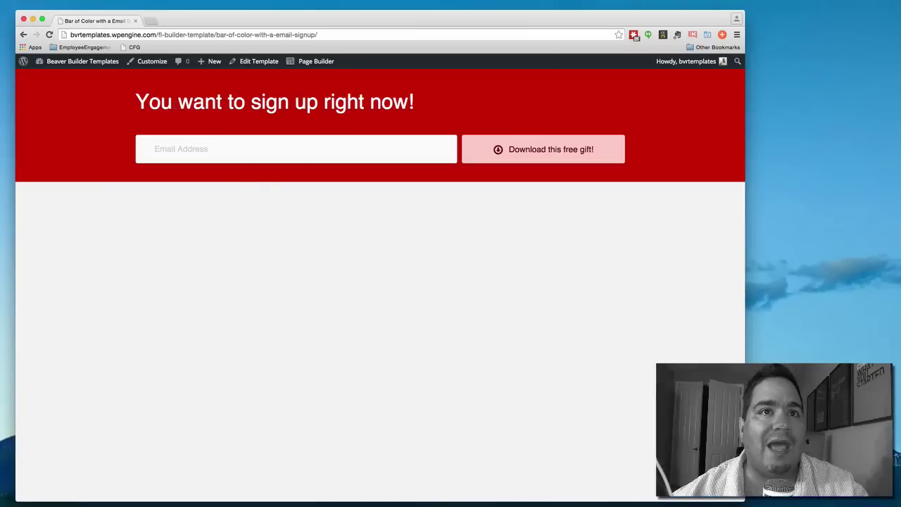
Step: From the dashboard, add and publish a new page titled 'I finally published my ebook'
mouse_move(83, 62)
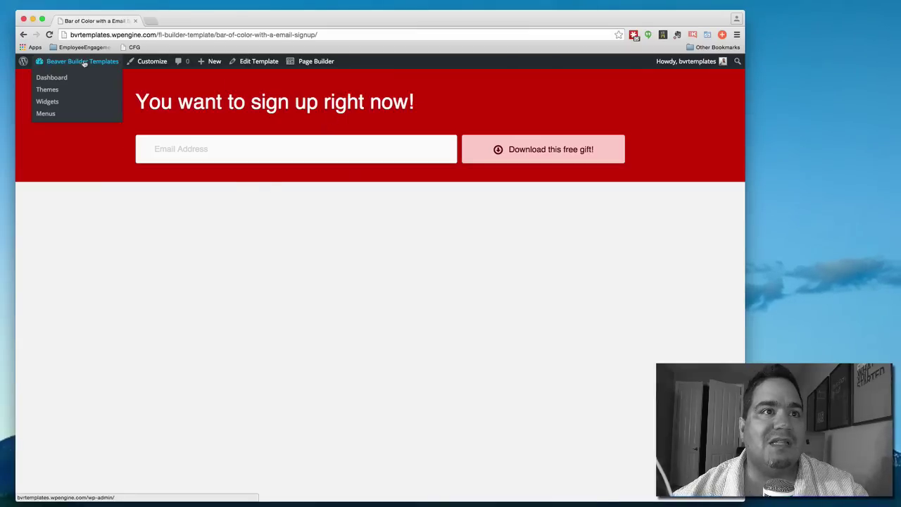
left_click(56, 78)
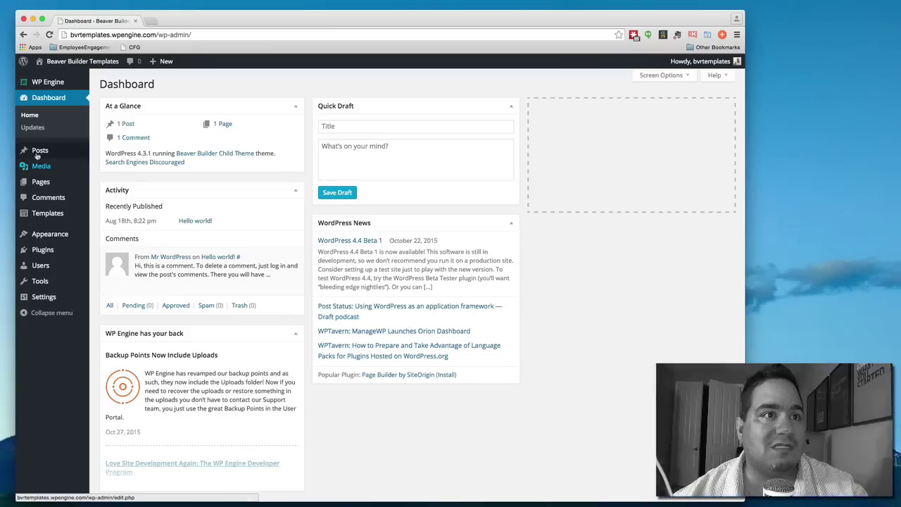
left_click(104, 184)
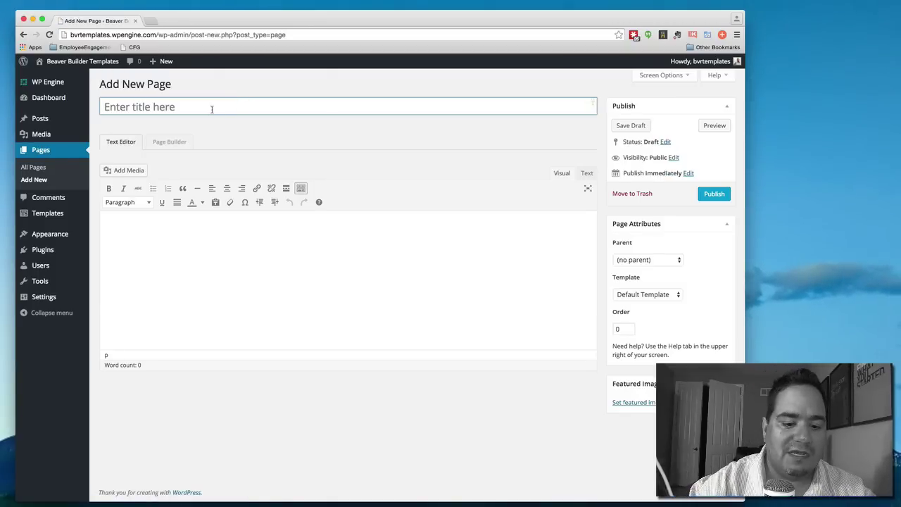
type("I finall")
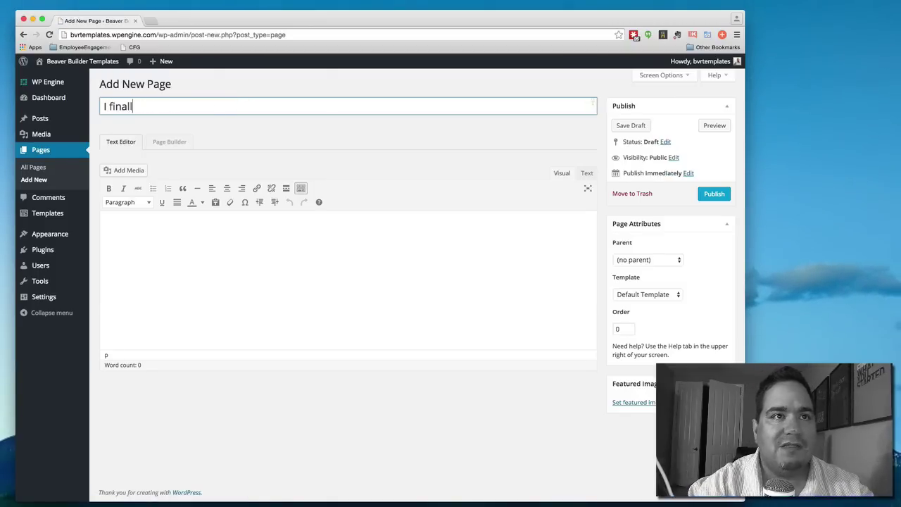
type("y puylish")
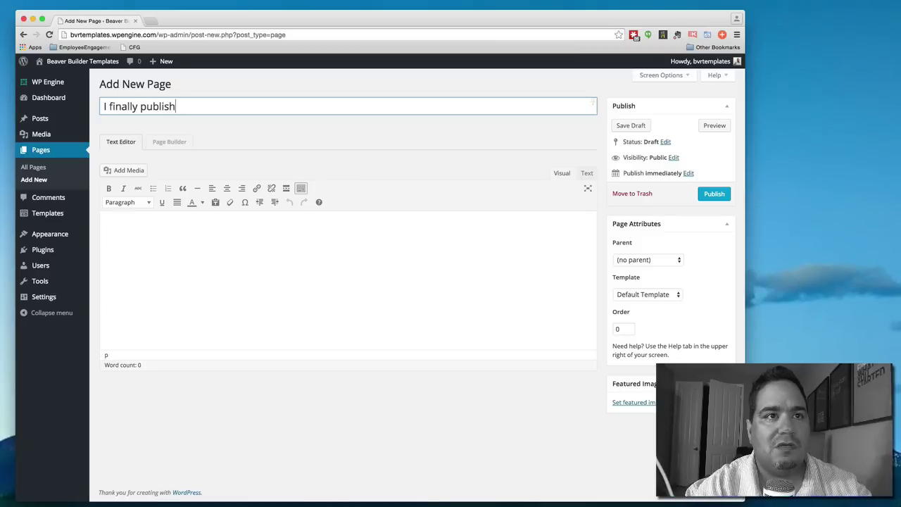
type("ed my ebook")
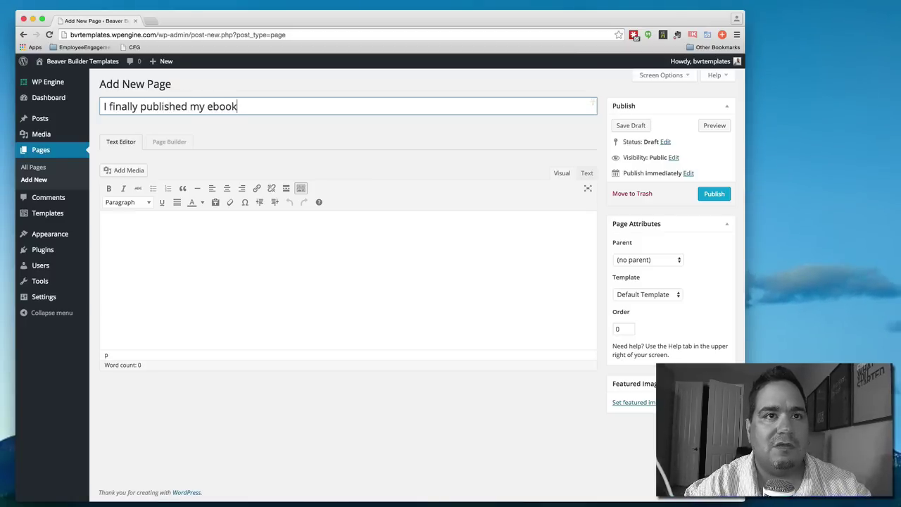
left_click(712, 195)
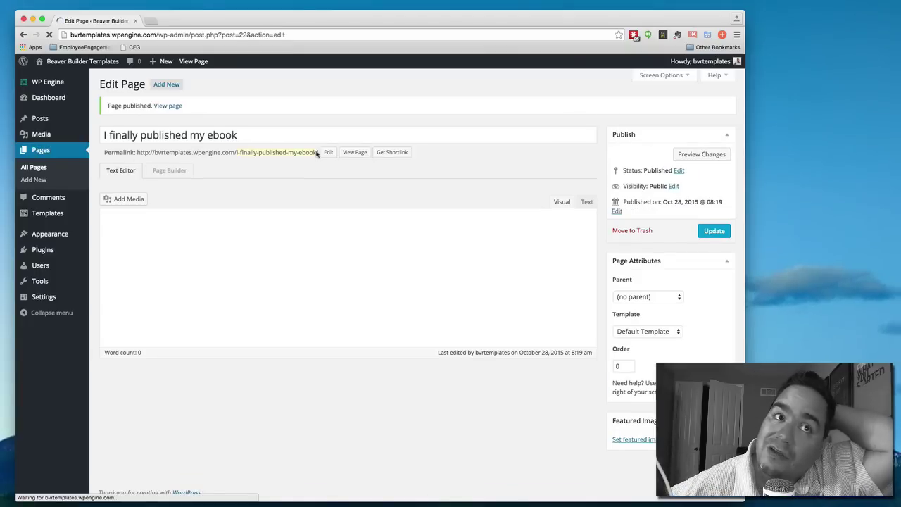
Step: Open the ebook page in Beaver Builder and browse the Home Pages layout templates
left_click(189, 175)
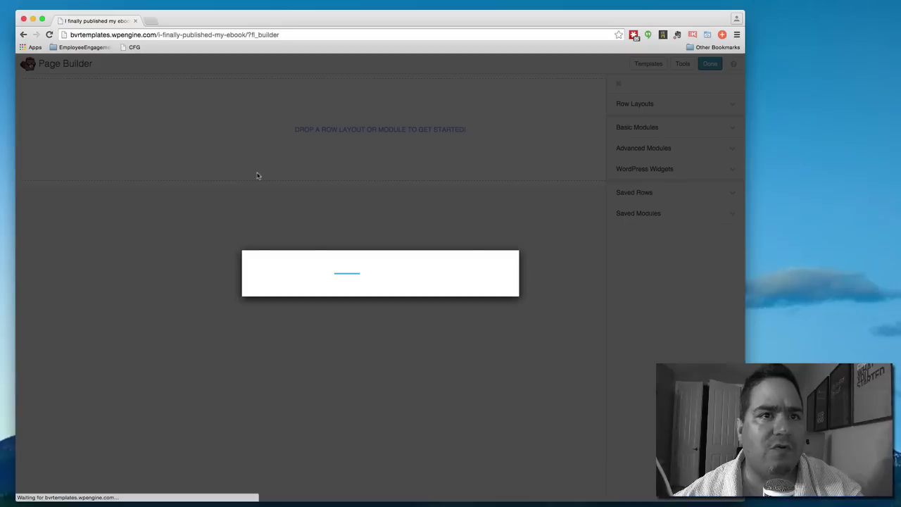
left_click(453, 154)
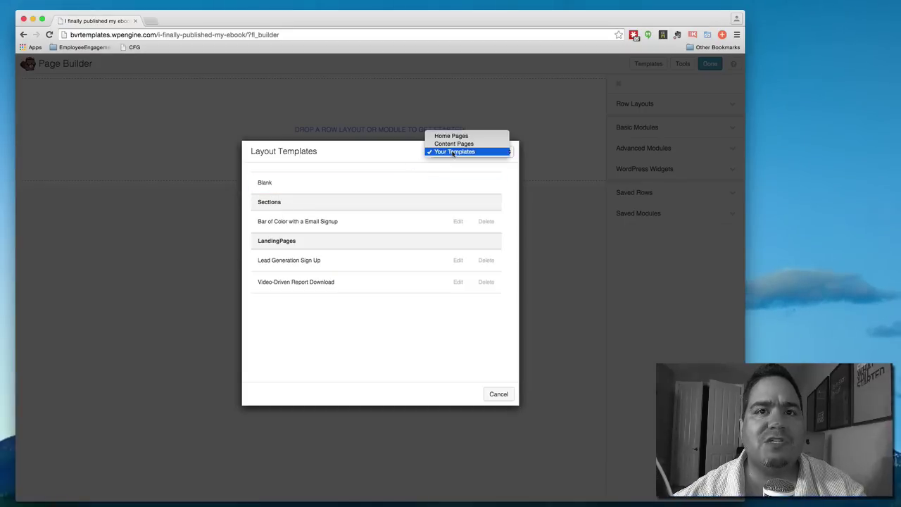
left_click(451, 137)
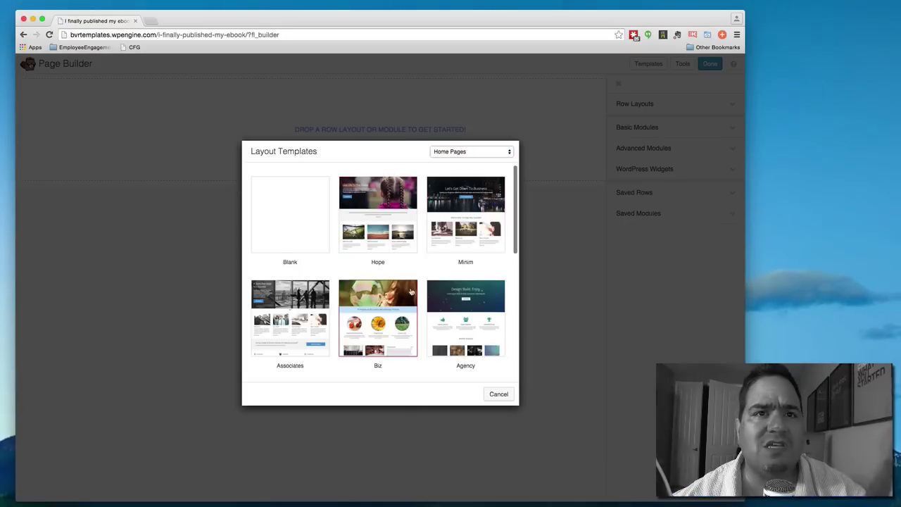
scroll(436, 279, "down", 3)
scroll(447, 190, "up", 3)
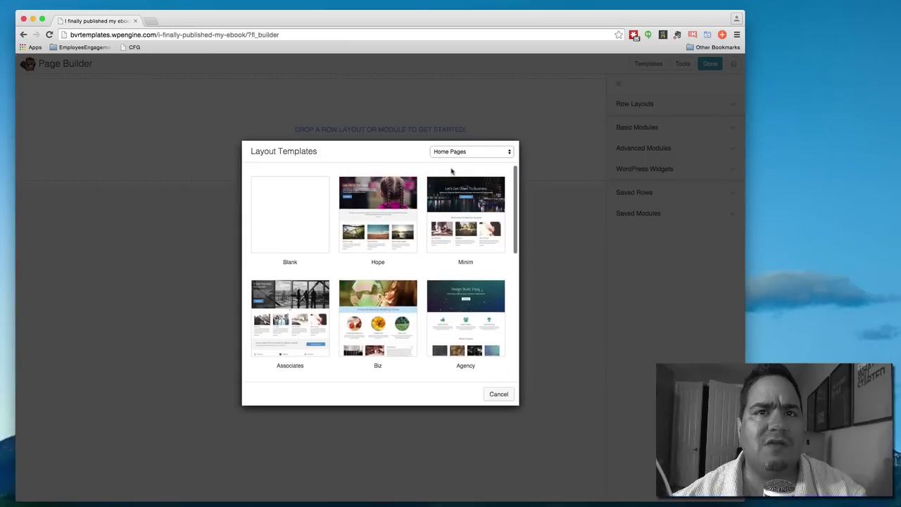
Step: Look through the Content Pages templates, then switch the list to Your Templates
left_click(456, 153)
left_click(456, 159)
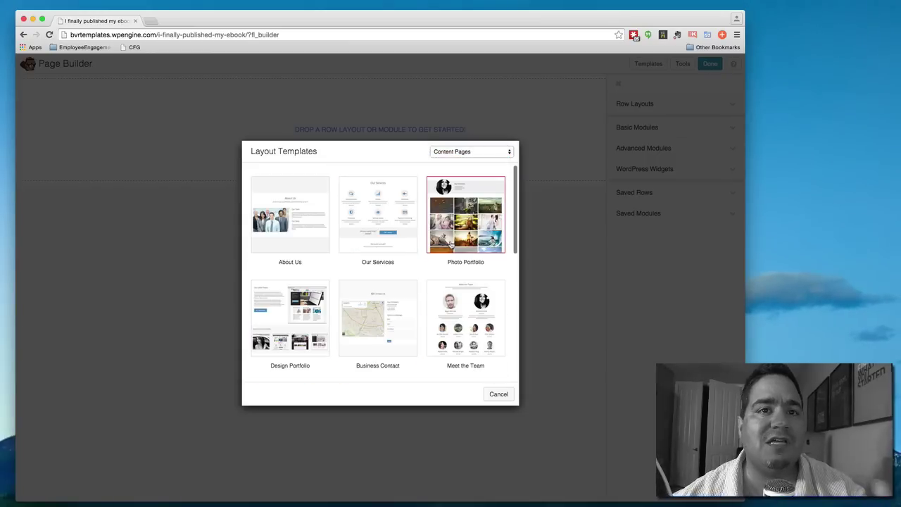
scroll(380, 254, "down", 5)
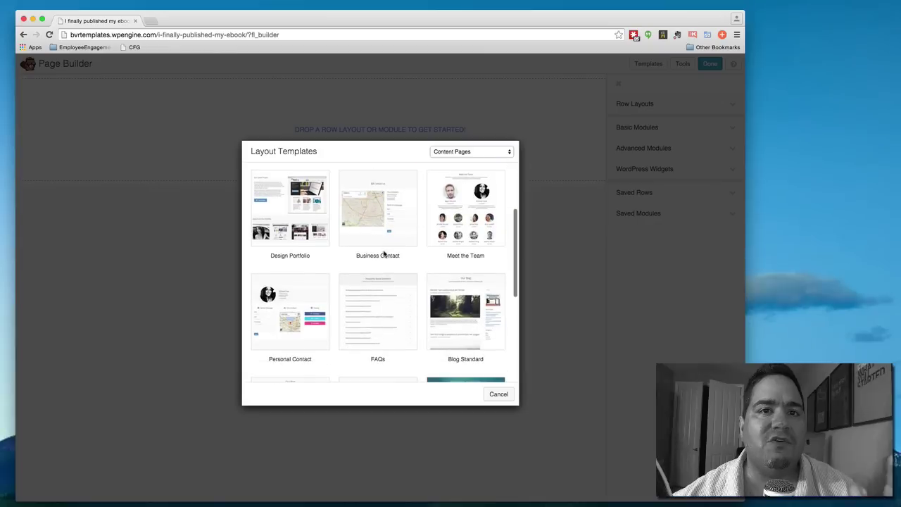
scroll(384, 253, "down", 5)
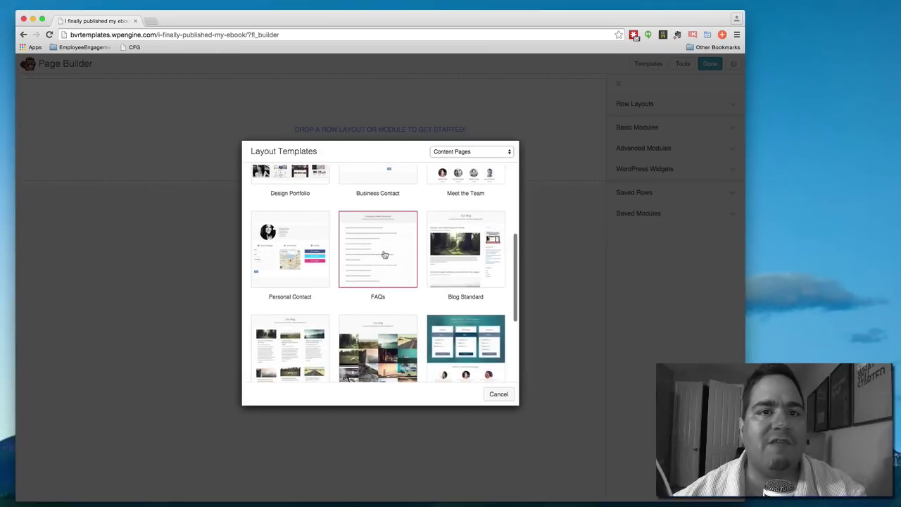
scroll(384, 253, "down", 3)
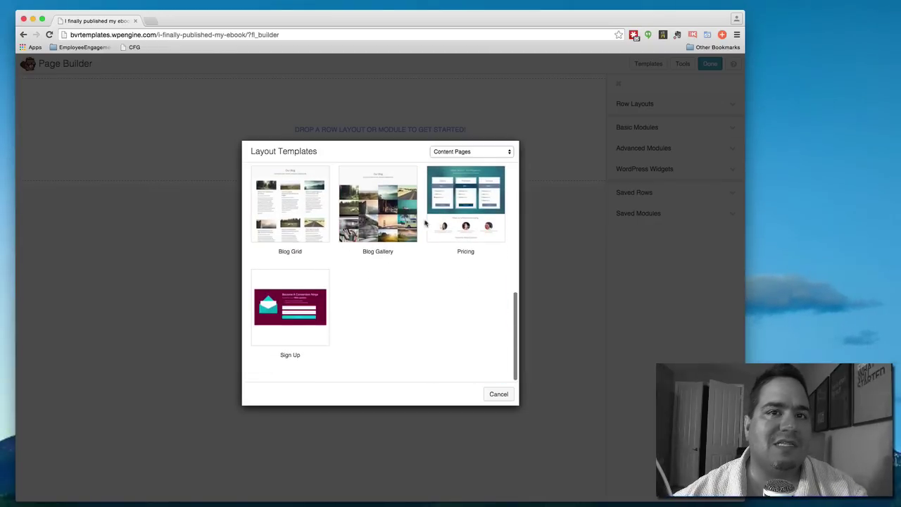
scroll(427, 226, "up", 5)
left_click(464, 152)
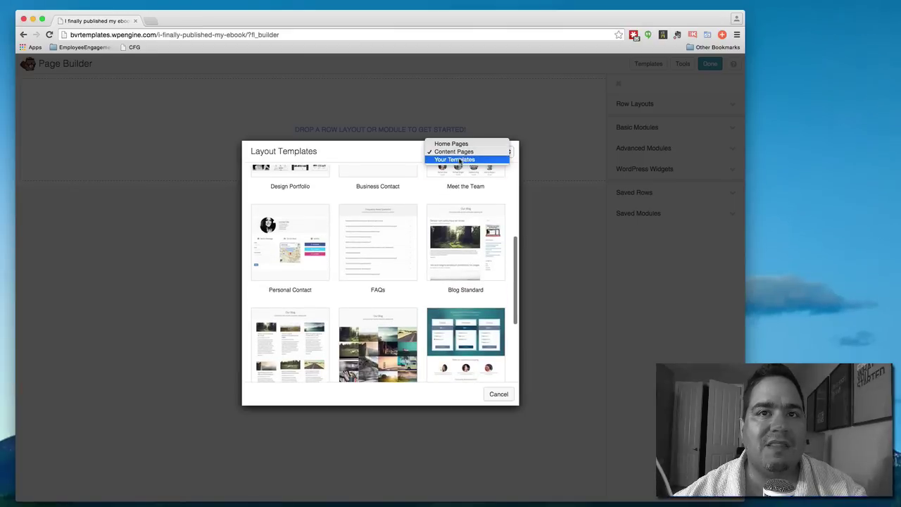
left_click(463, 156)
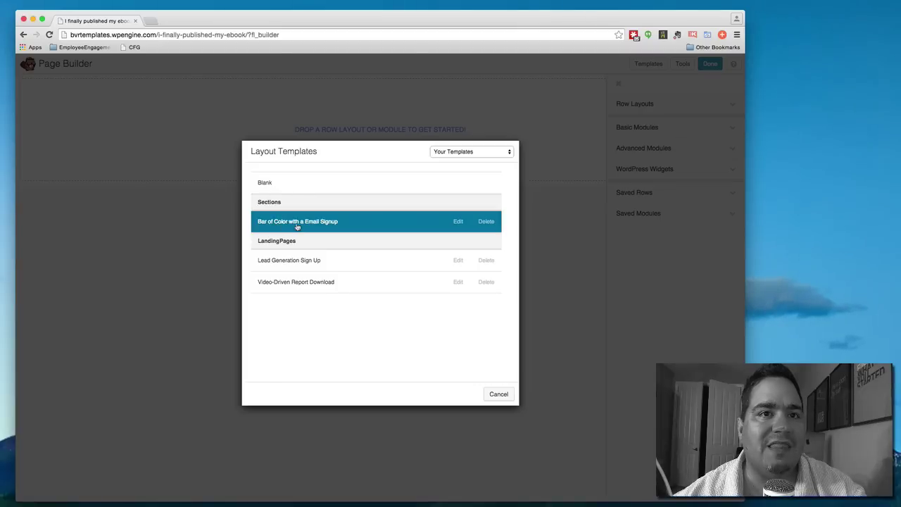
Step: Insert the 'Bar of Color with a Email Signup' template and drop an Advanced Modules Content Slider above it
left_click(291, 222)
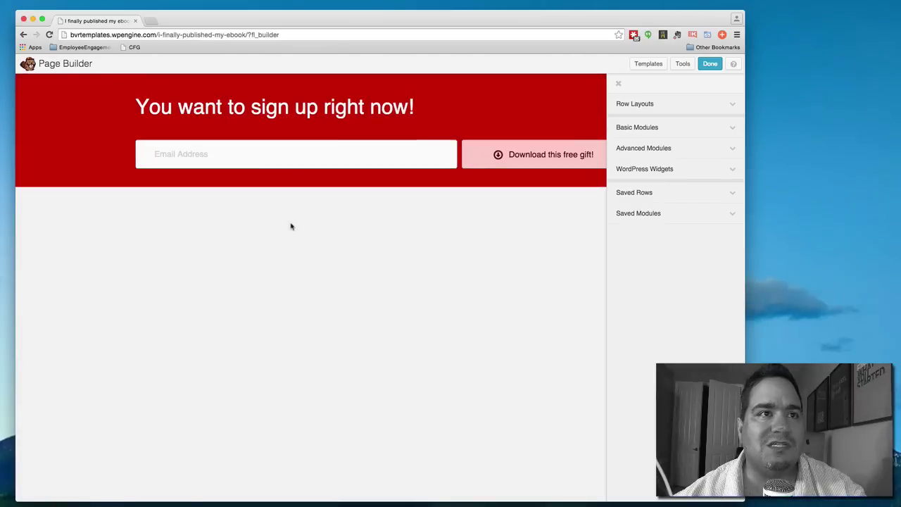
left_click(678, 151)
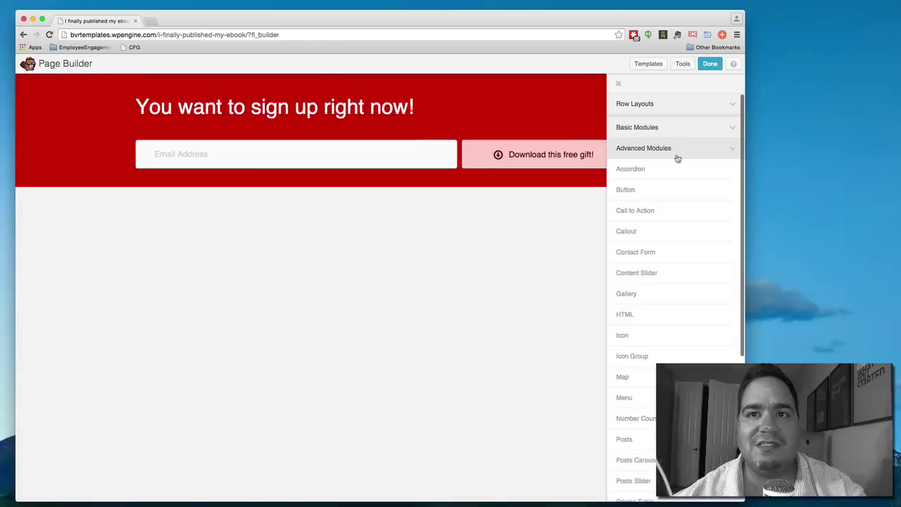
scroll(664, 331, "down", 2)
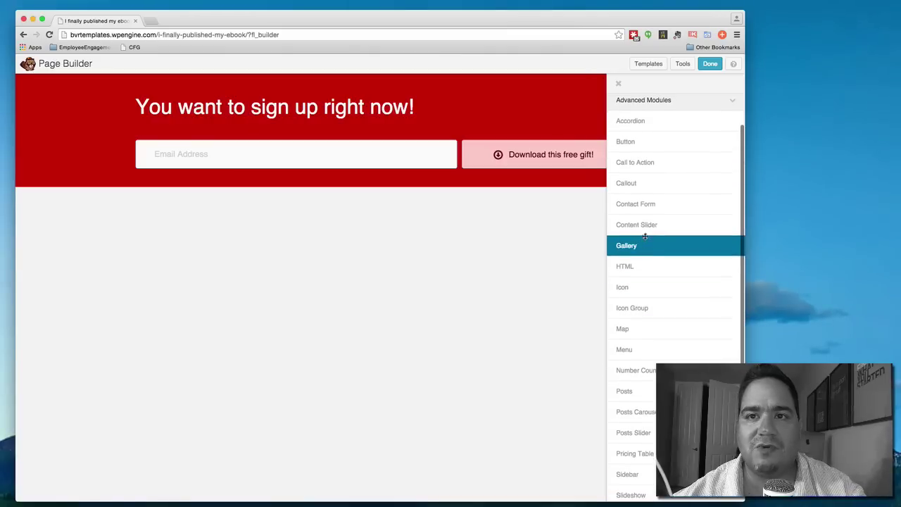
left_click_drag(645, 227, 448, 73)
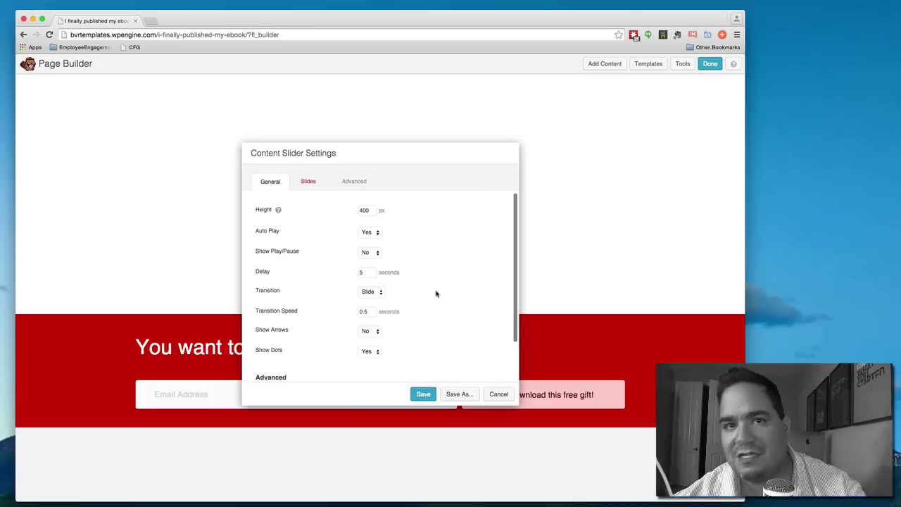
Step: Cancel the Content Slider Settings so the slider is removed from the page
left_click(498, 394)
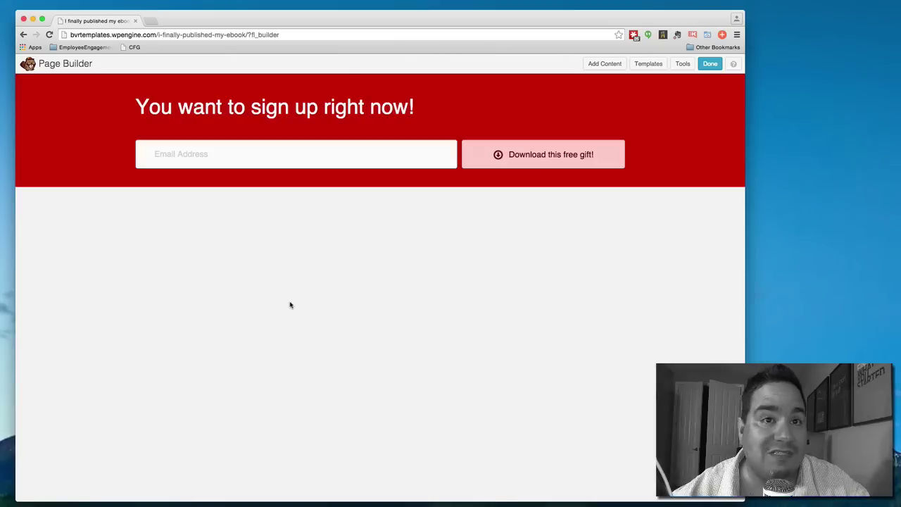
Step: Move the 'You want to sign up right now!' heading into a top row, then back into the red bar
mouse_move(156, 106)
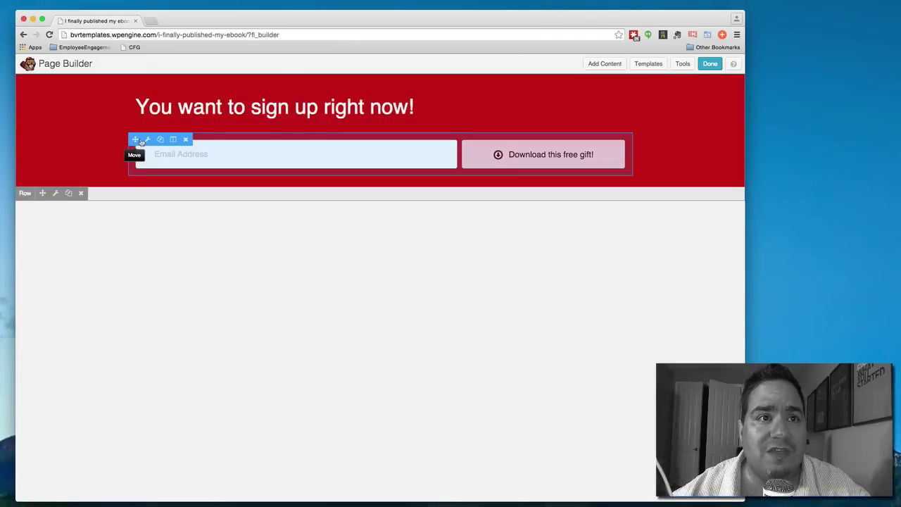
left_click_drag(136, 92, 176, 173)
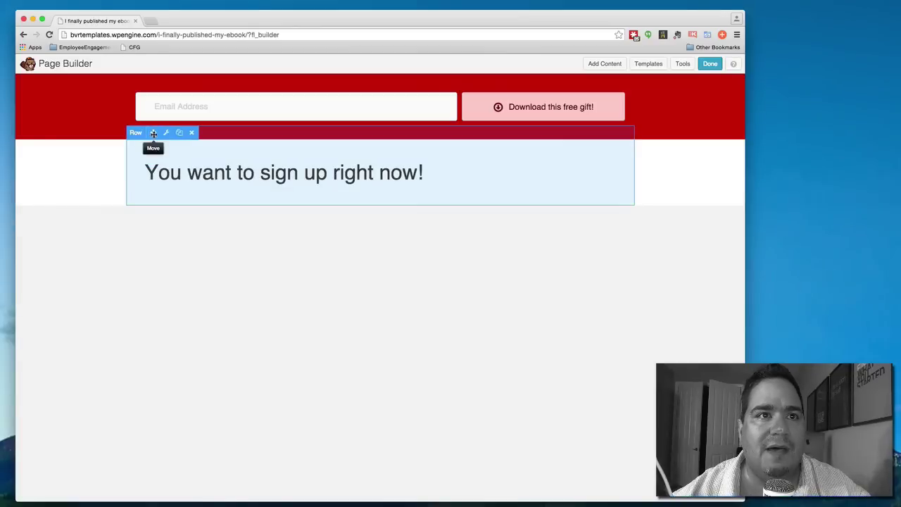
left_click_drag(150, 134, 152, 85)
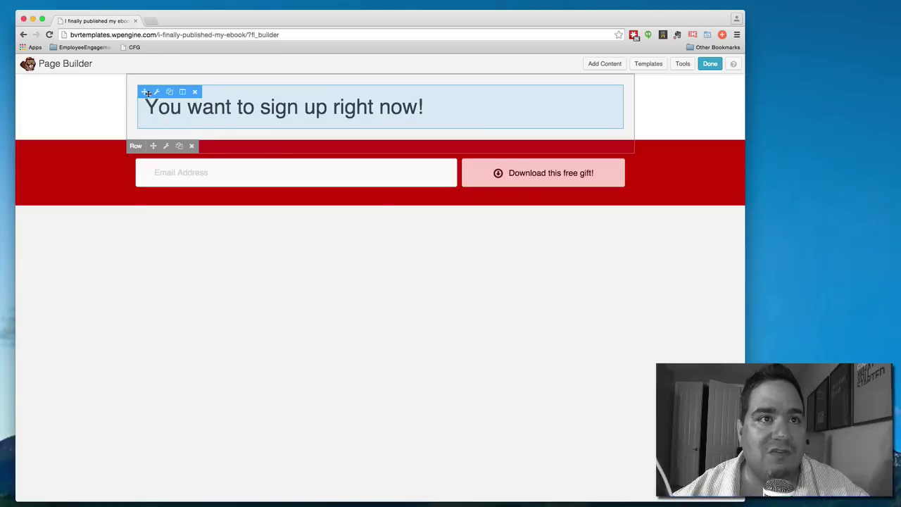
left_click_drag(144, 92, 161, 207)
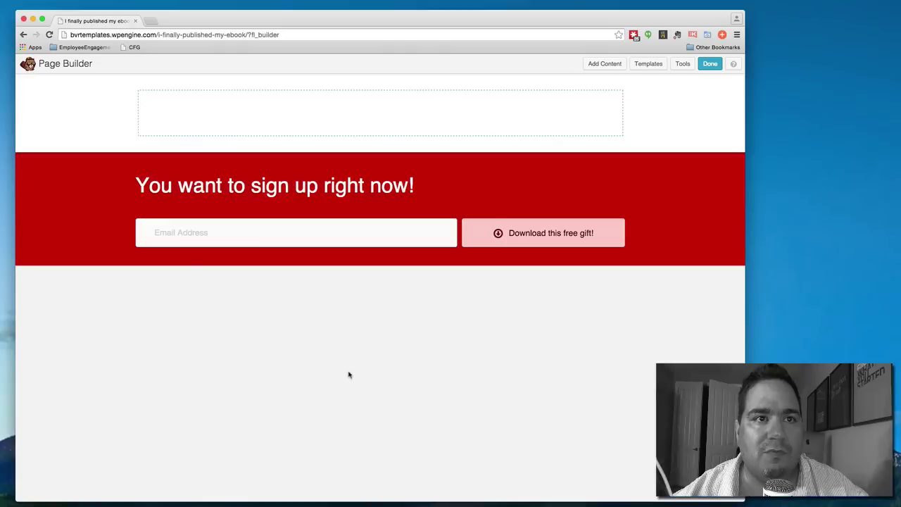